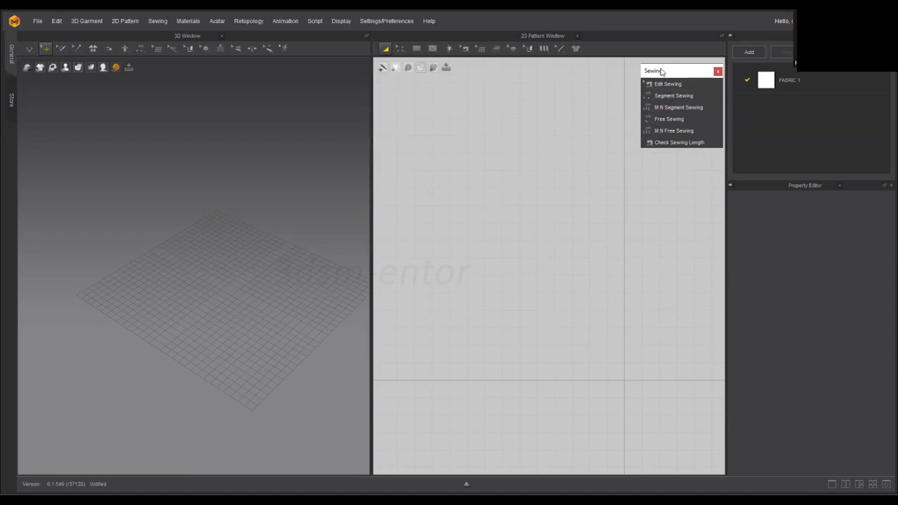
Place the floating Sewing tool list in a free corner of the 2D pattern workspace
drag(661, 71, 657, 77)
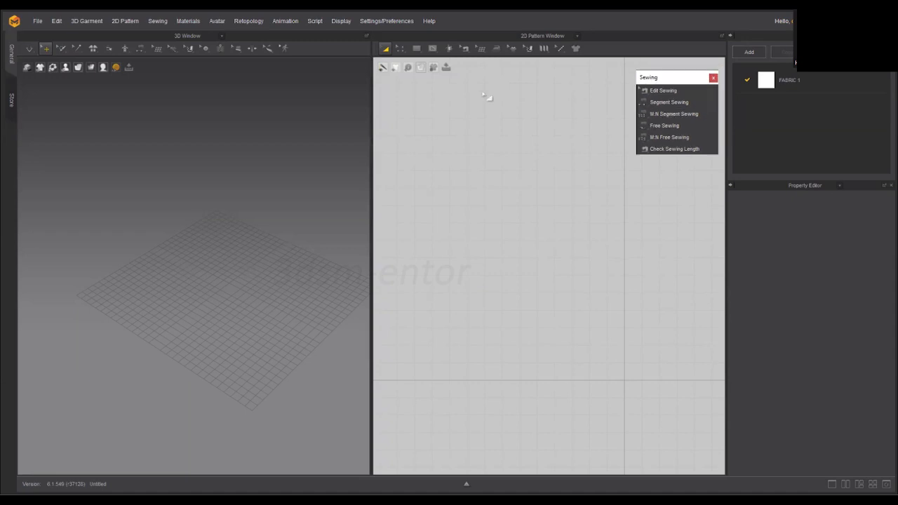
click(465, 49)
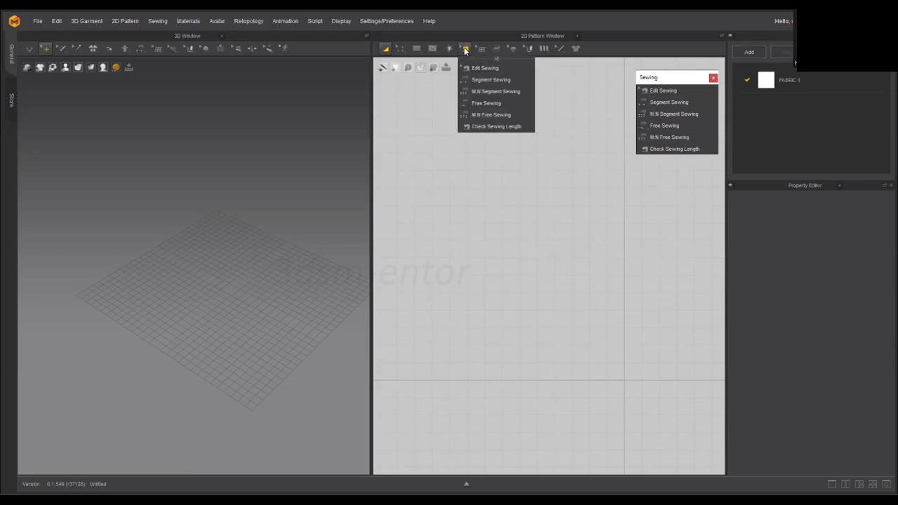
click(465, 49)
click(465, 50)
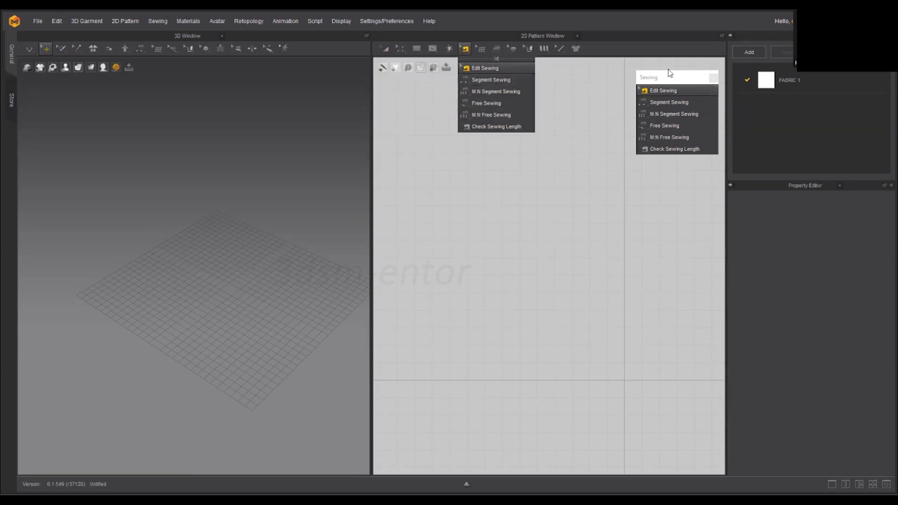
drag(668, 73, 671, 66)
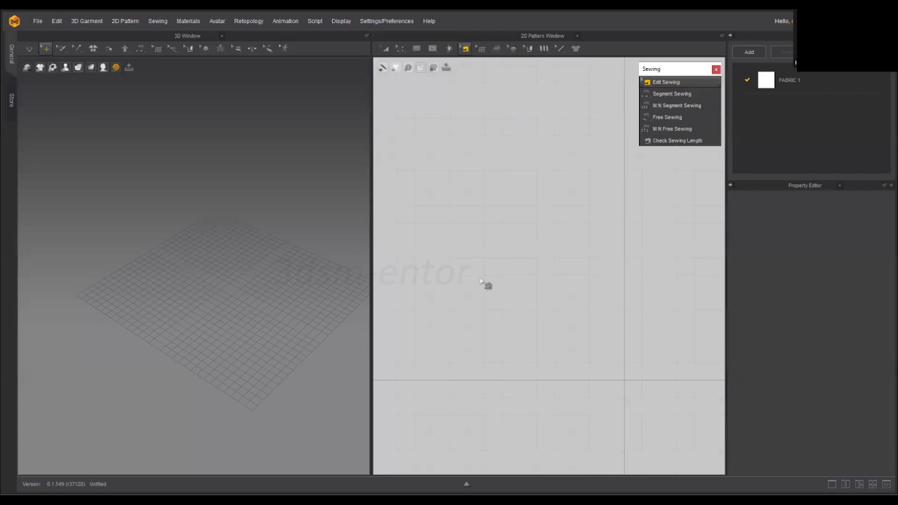
Start a rectangle pattern in the 2D pattern window with linked width and height of 48 in
middle_drag(523, 313, 524, 298)
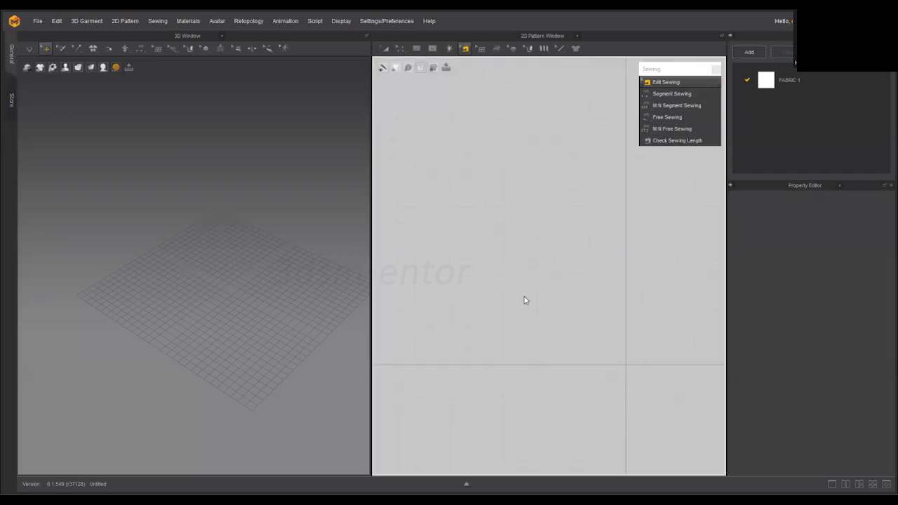
key(s)
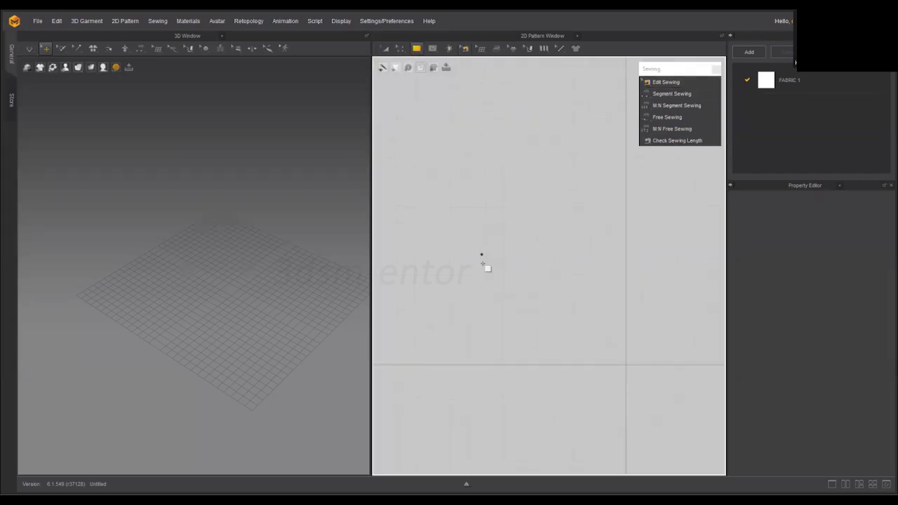
click(481, 255)
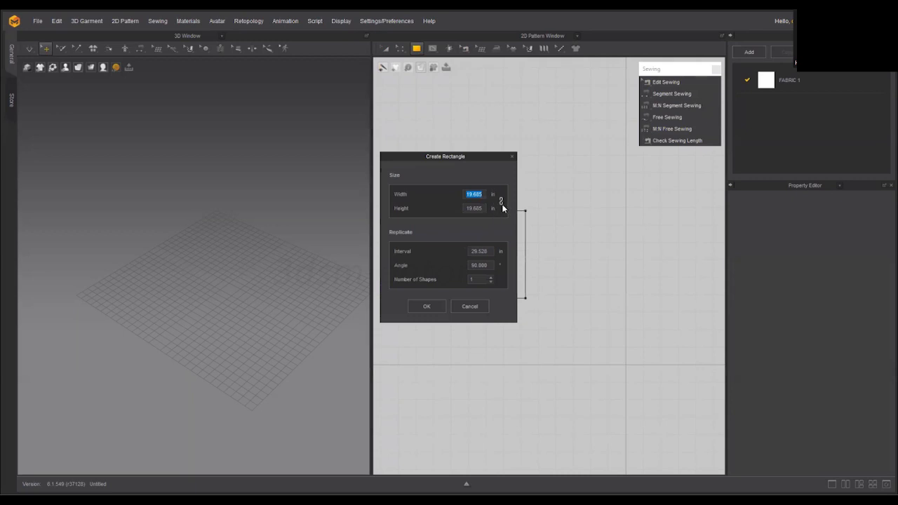
click(501, 202)
text(48)
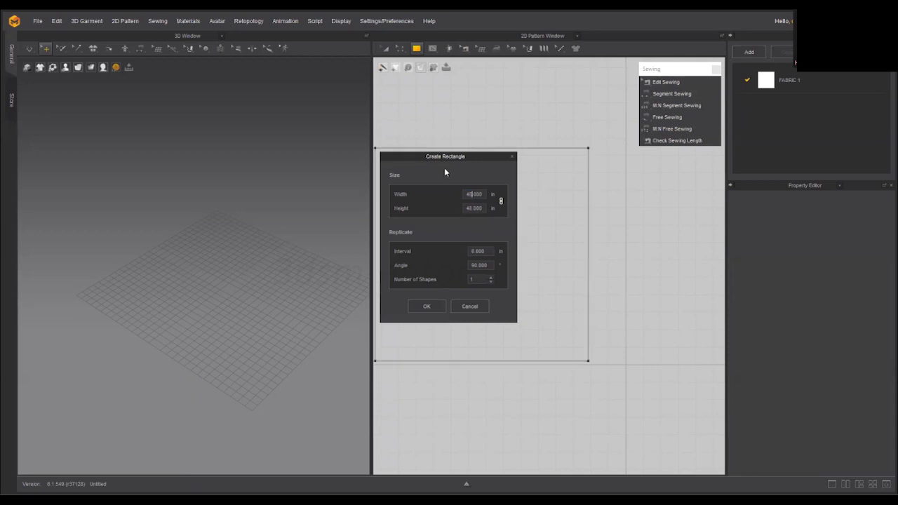
Set the replication to 2 shapes at a 60 in interval, create the side-by-side squares, and deselect them
drag(445, 157, 178, 181)
click(223, 303)
drag(220, 275, 189, 277)
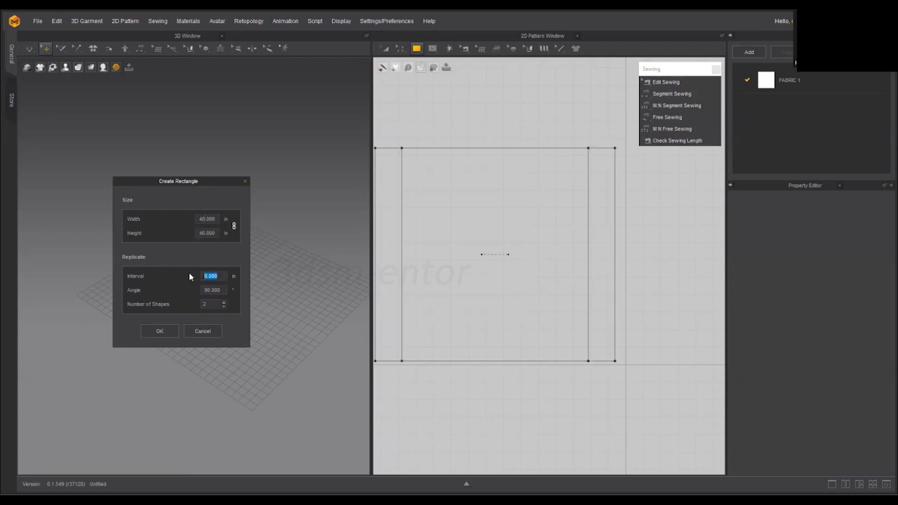
text(60)
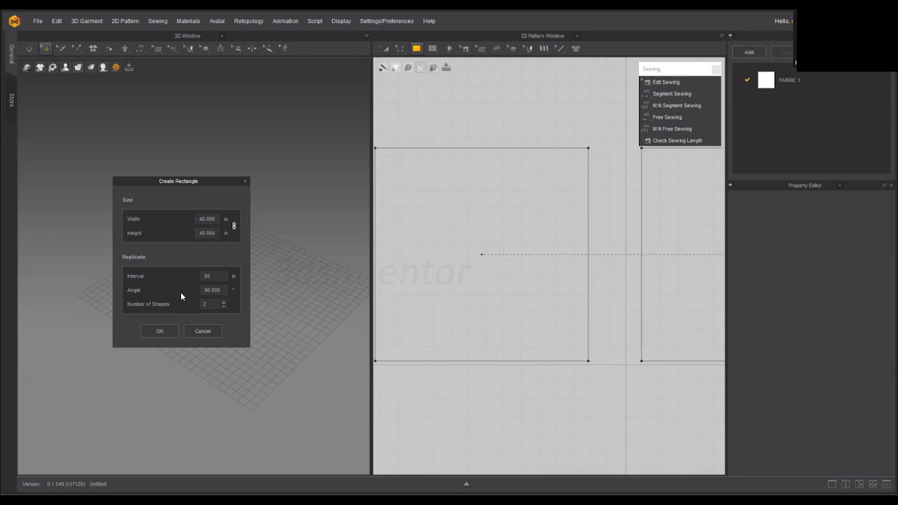
click(161, 331)
scroll(559, 324, down, 2)
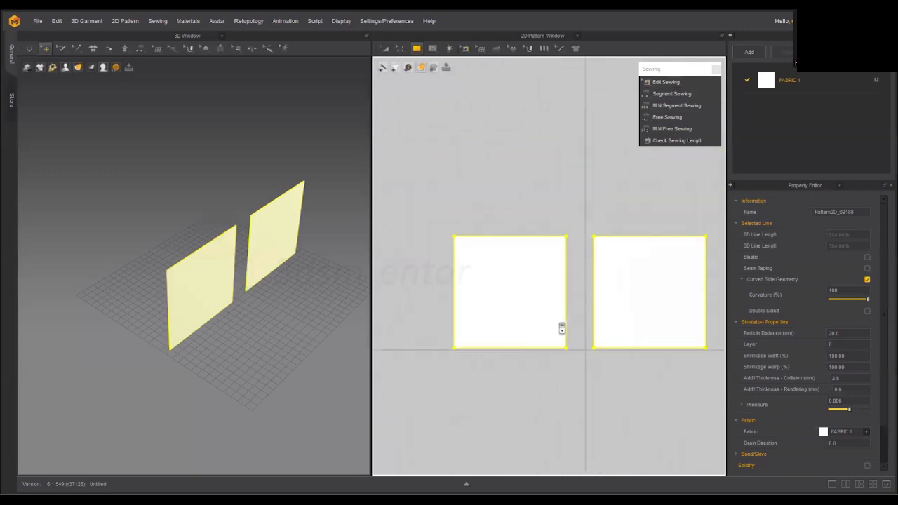
scroll(227, 315, up, 3)
middle_drag(184, 303, 206, 290)
middle_drag(588, 282, 569, 277)
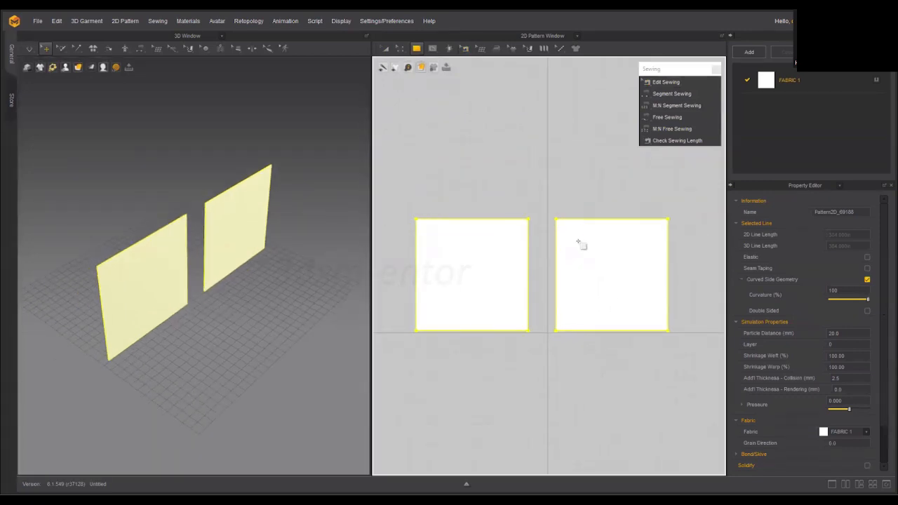
middle_drag(599, 232, 580, 226)
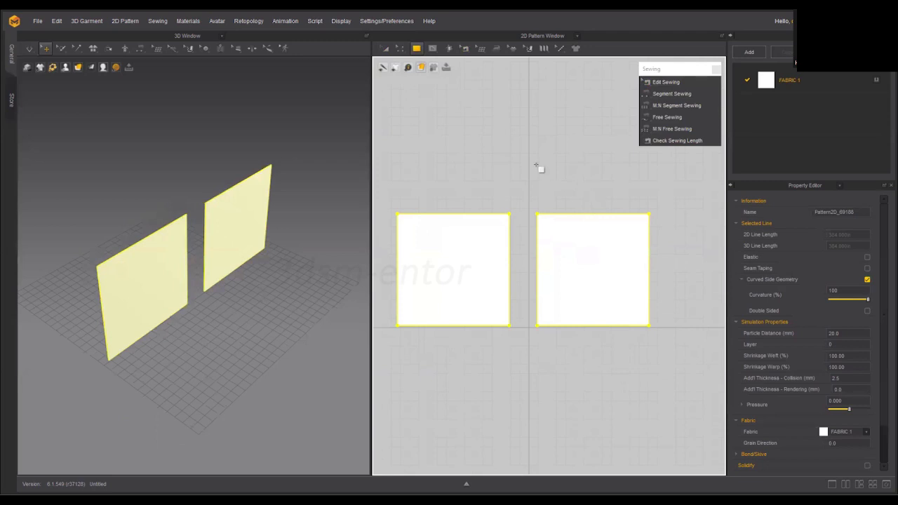
key(a)
click(593, 180)
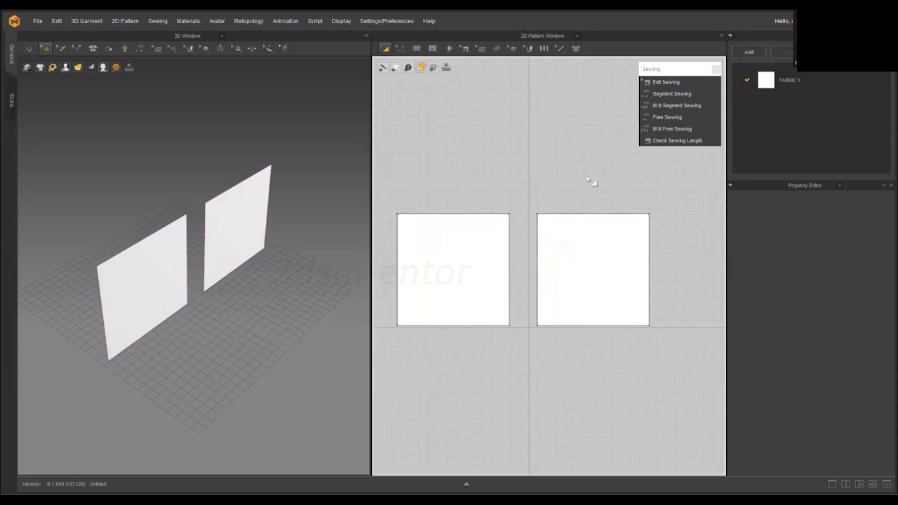
Join the facing vertical edges of the two squares with Segment Sewing, keeping the seam direction uncrossed
click(660, 93)
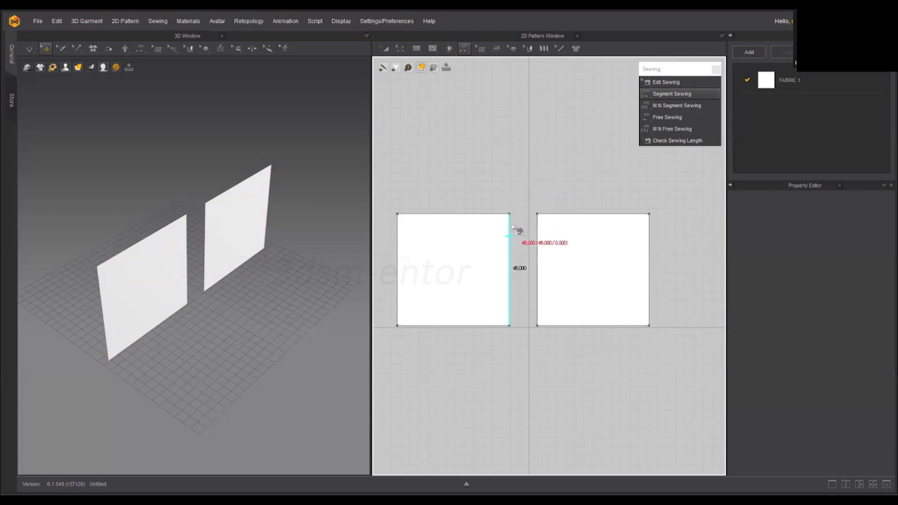
scroll(517, 230, up, 2)
scroll(516, 230, down, 1)
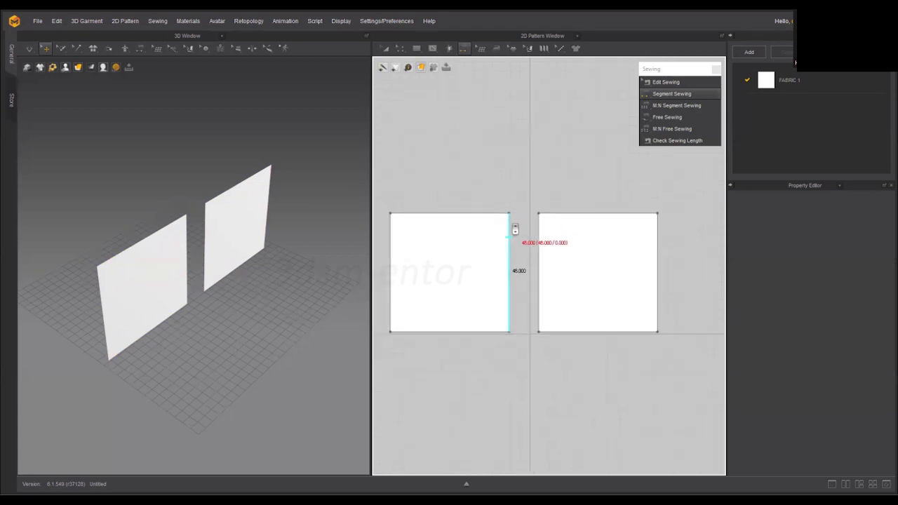
scroll(515, 230, up, 2)
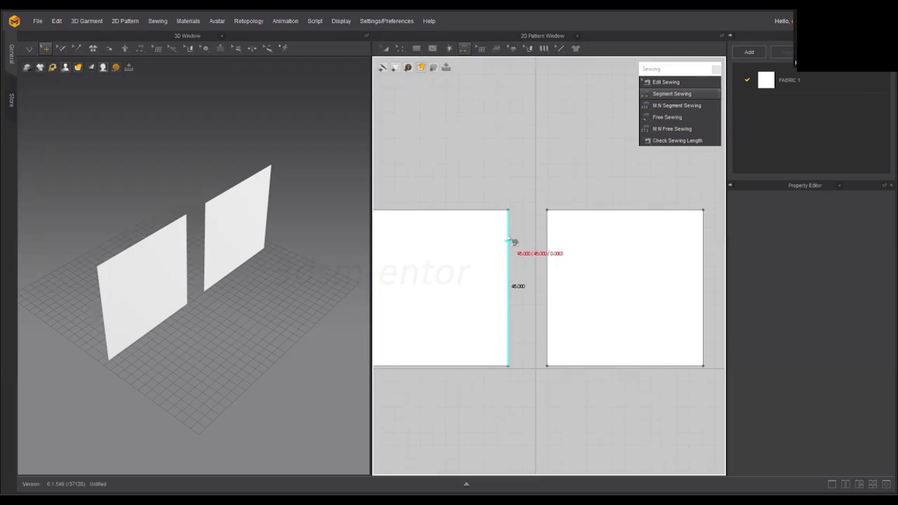
click(513, 242)
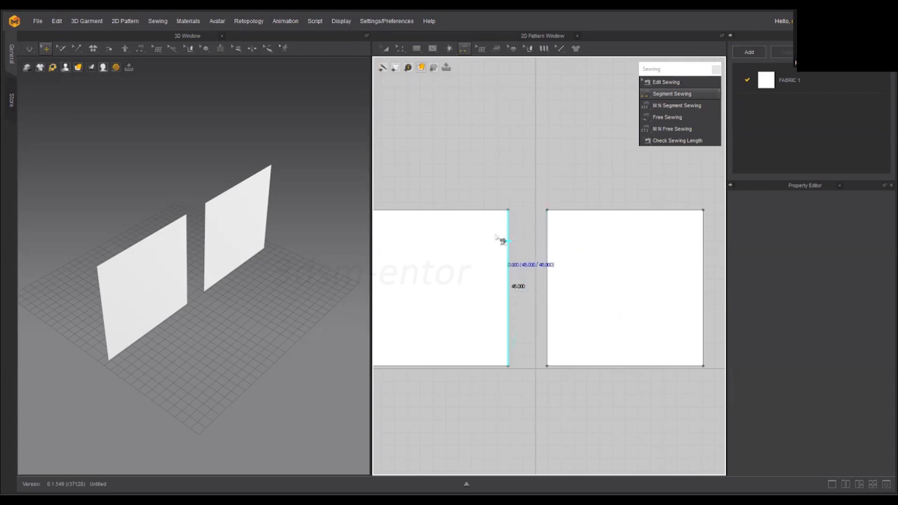
scroll(500, 255, down, 2)
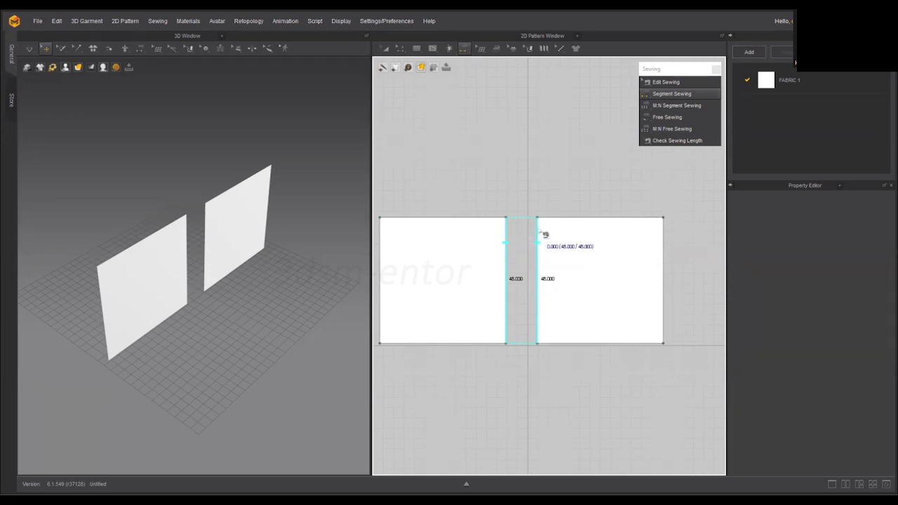
click(539, 230)
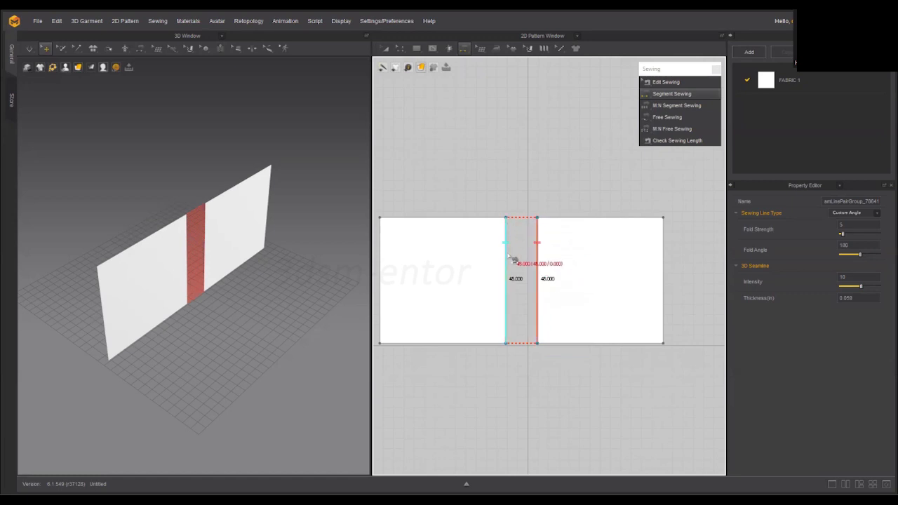
Simulate the sewn panels and pull the first panel's outer corner across the cloth to test the seam
click(507, 335)
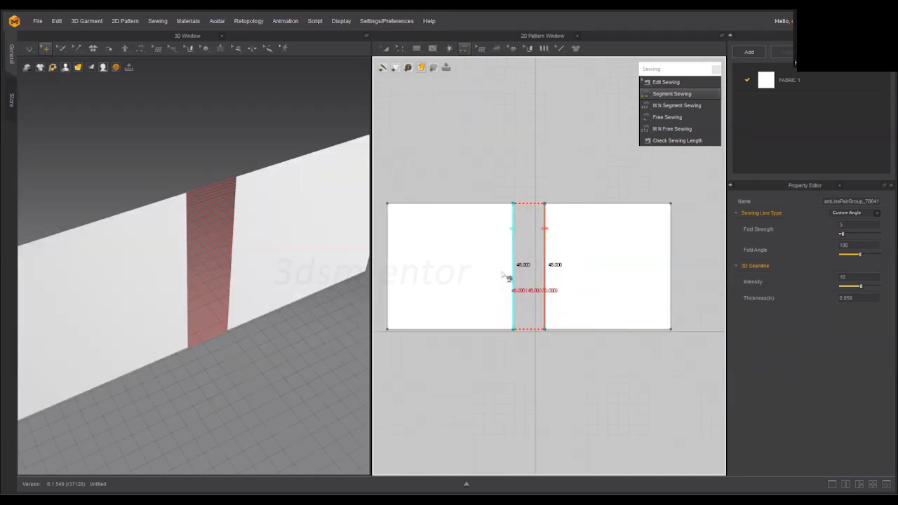
scroll(505, 276, down, 2)
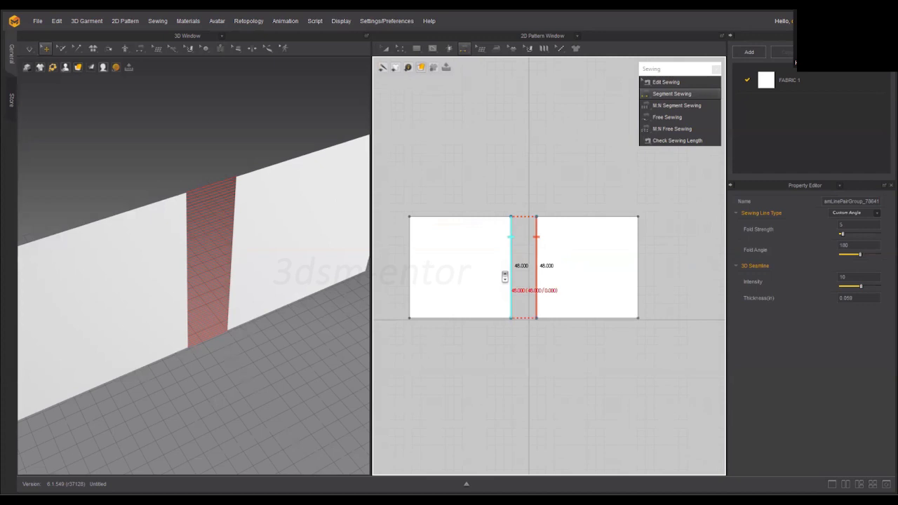
scroll(517, 264, up, 2)
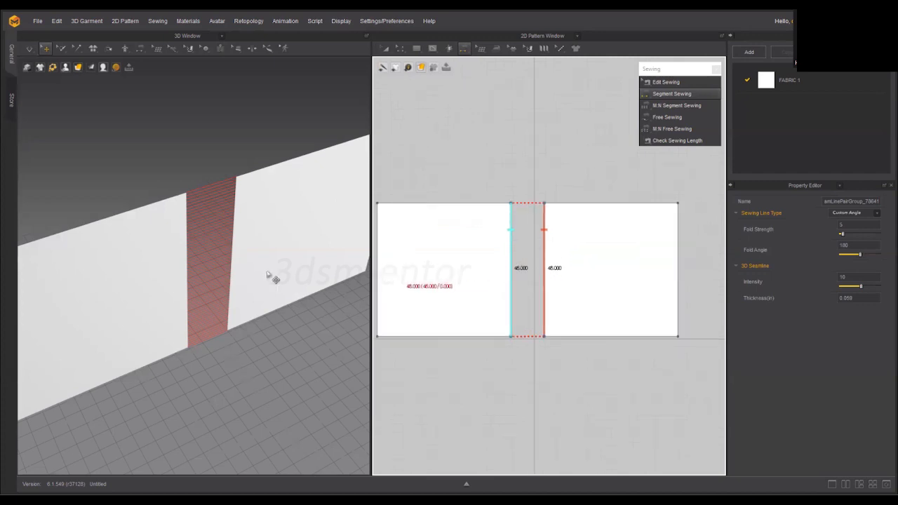
right_drag(187, 312, 221, 320)
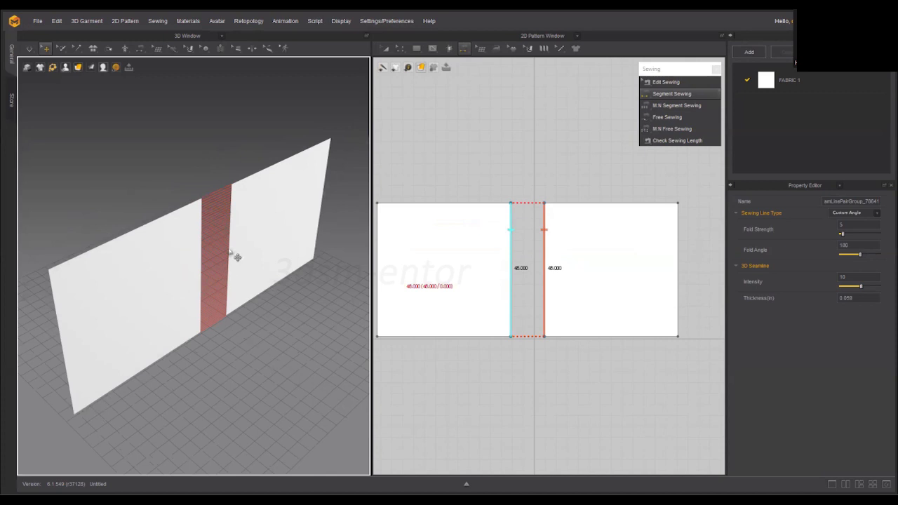
key(space)
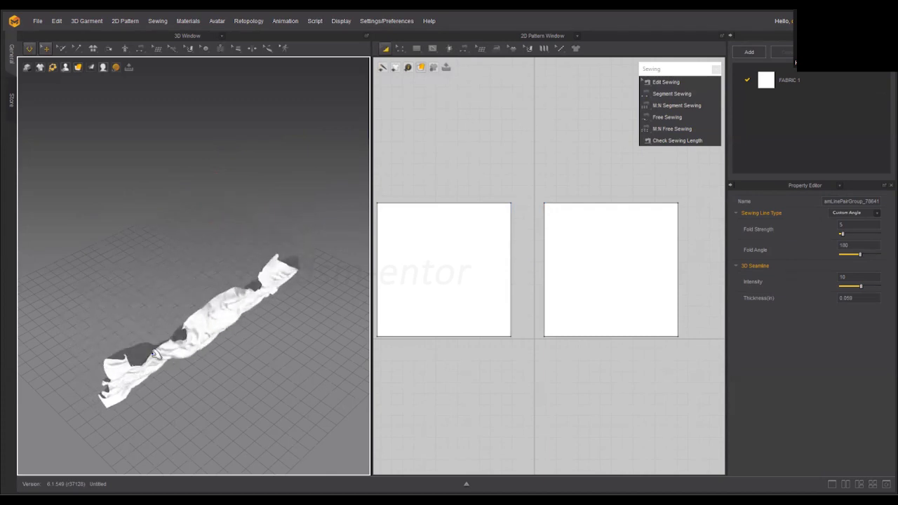
drag(142, 382, 233, 326)
right_drag(233, 327, 197, 323)
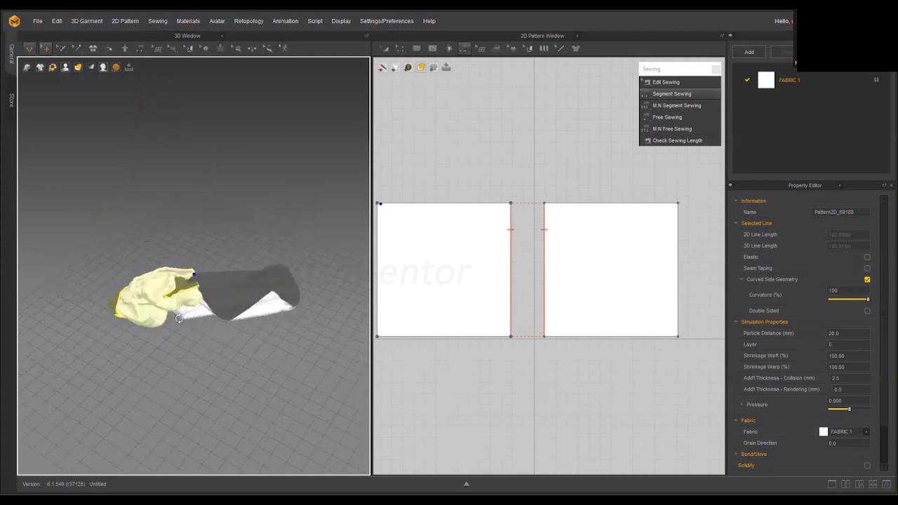
scroll(188, 313, up, 2)
scroll(188, 313, down, 2)
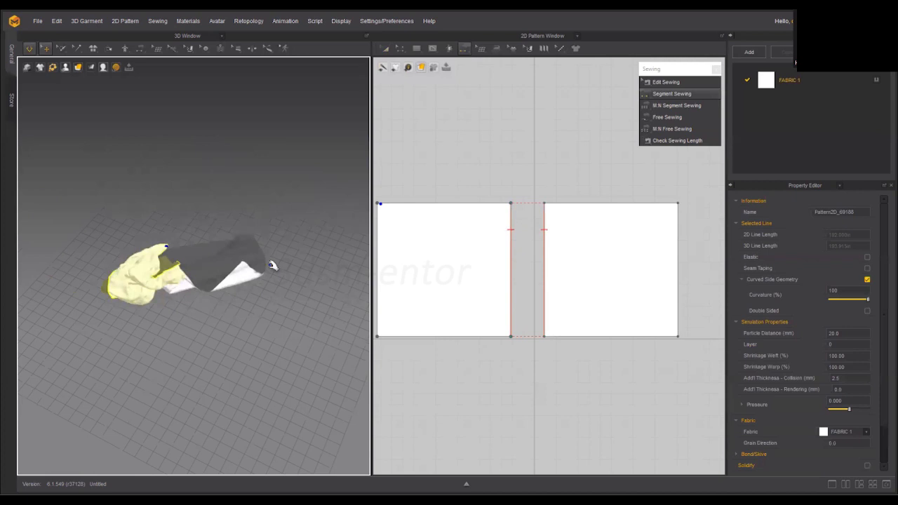
middle_drag(422, 305, 426, 306)
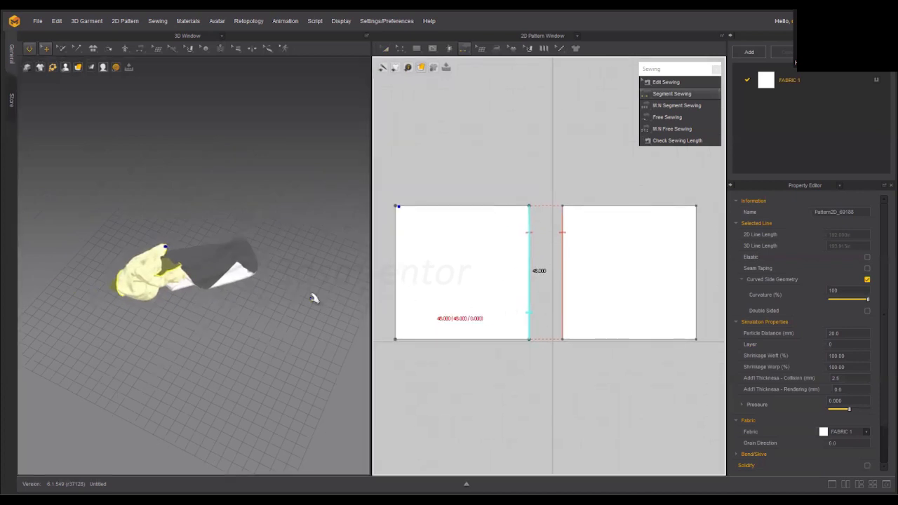
middle_drag(189, 311, 193, 329)
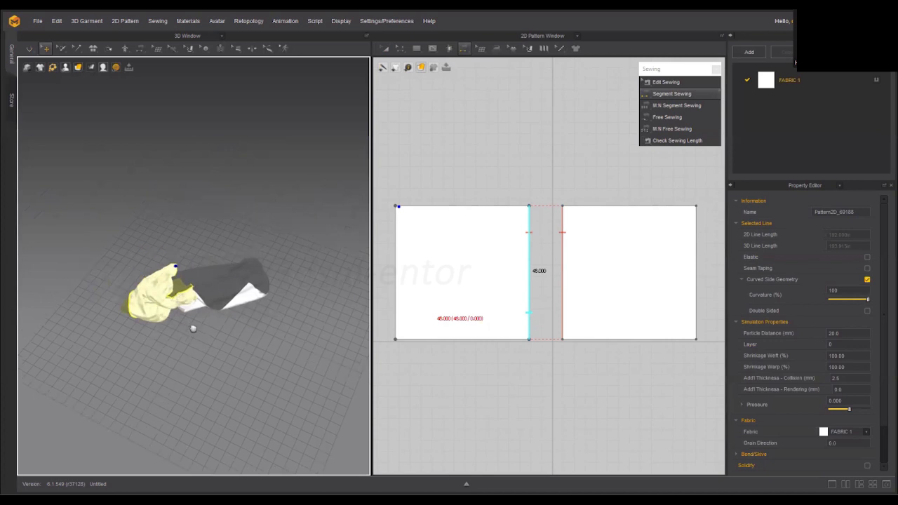
Move the second fabric panel away from its sewn neighbour in 3D and simulate again to pull the seam together
click(251, 307)
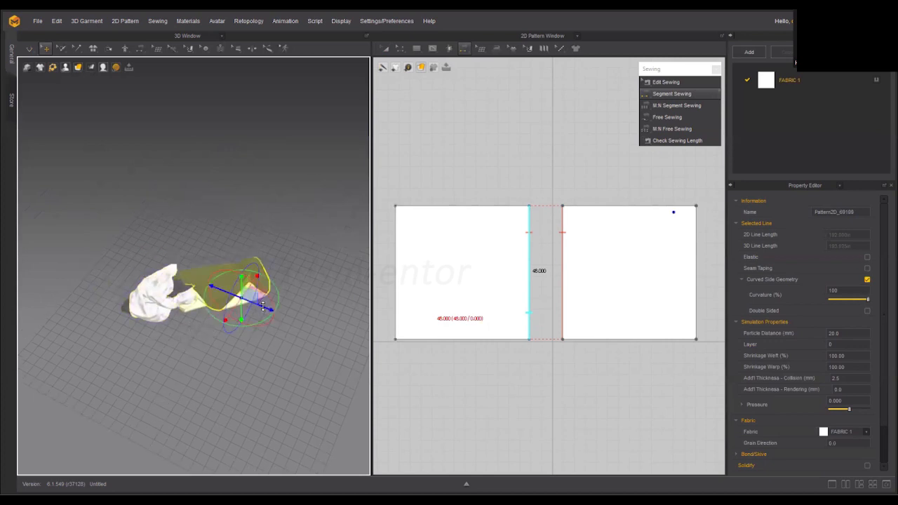
drag(261, 293, 303, 263)
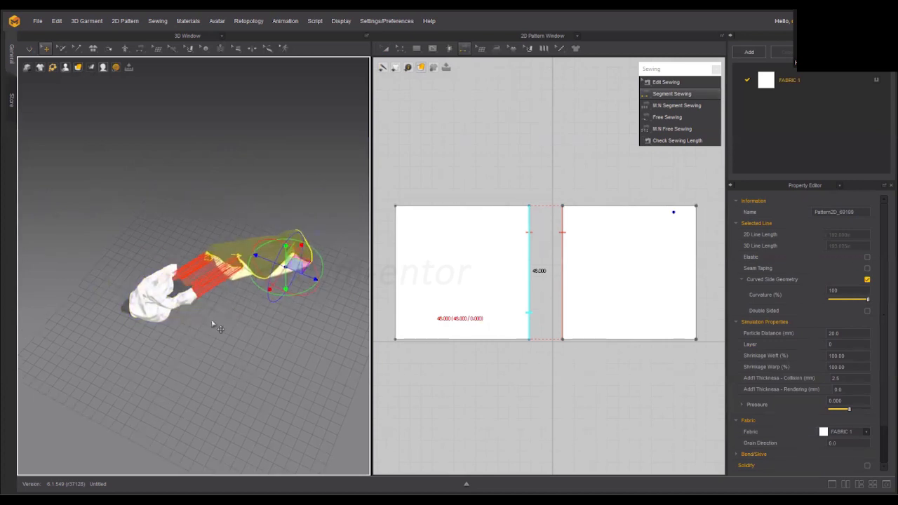
key(space)
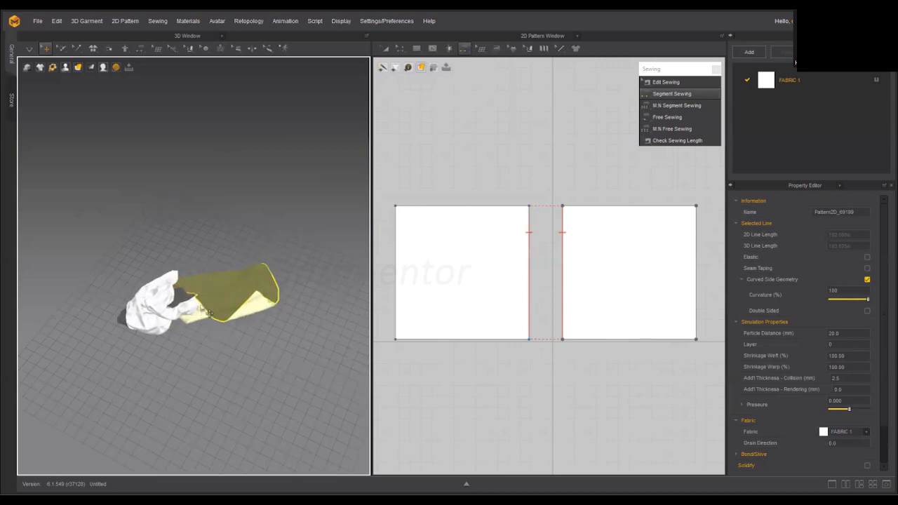
Reset the 3D arrangement of all pattern pieces
click(170, 323)
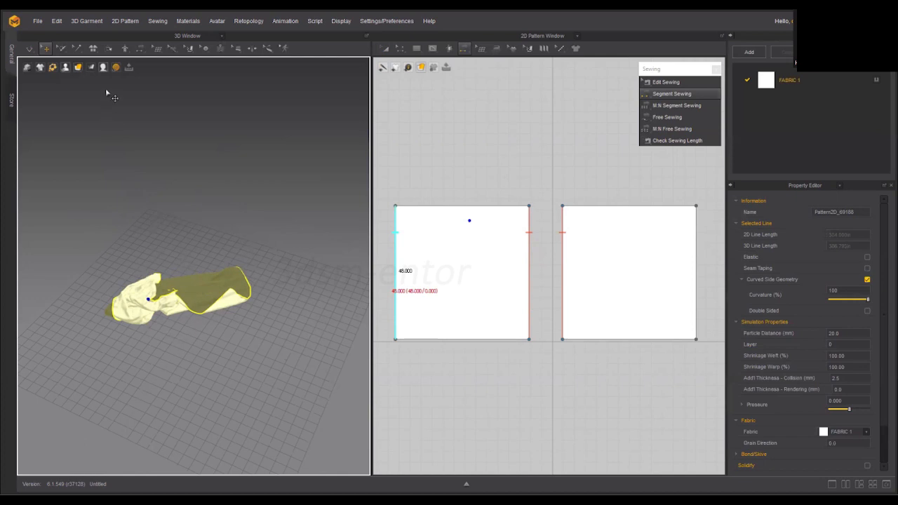
mouse_move(97, 51)
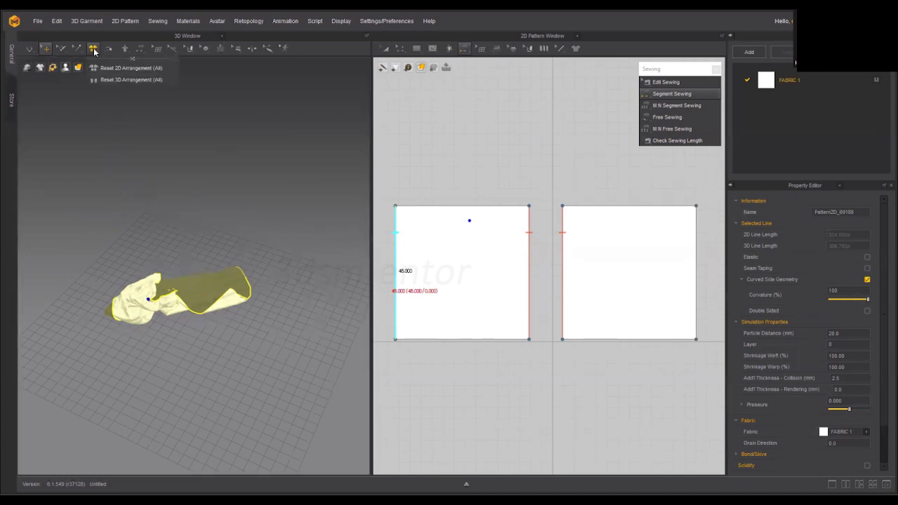
click(107, 80)
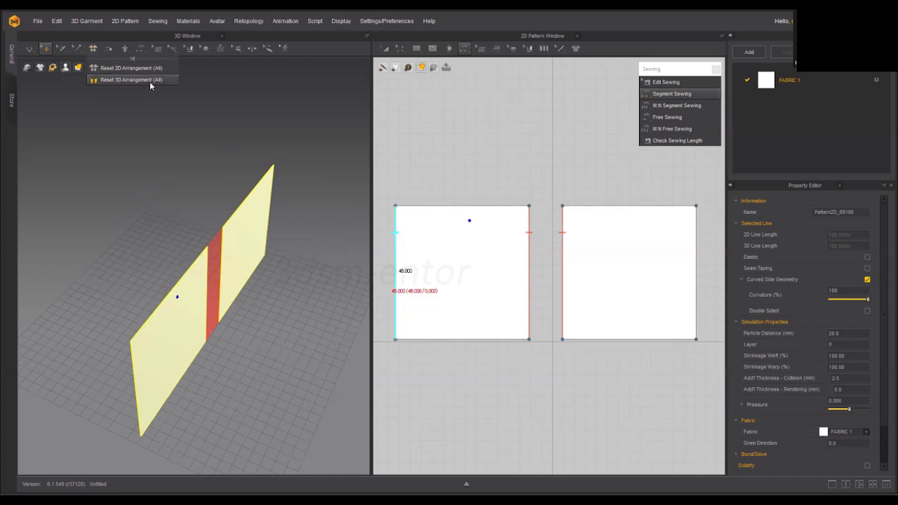
Rotate the first square panel in 3D and position it parallel to the second panel, with a gap between their faces
right_drag(237, 260, 255, 267)
click(253, 263)
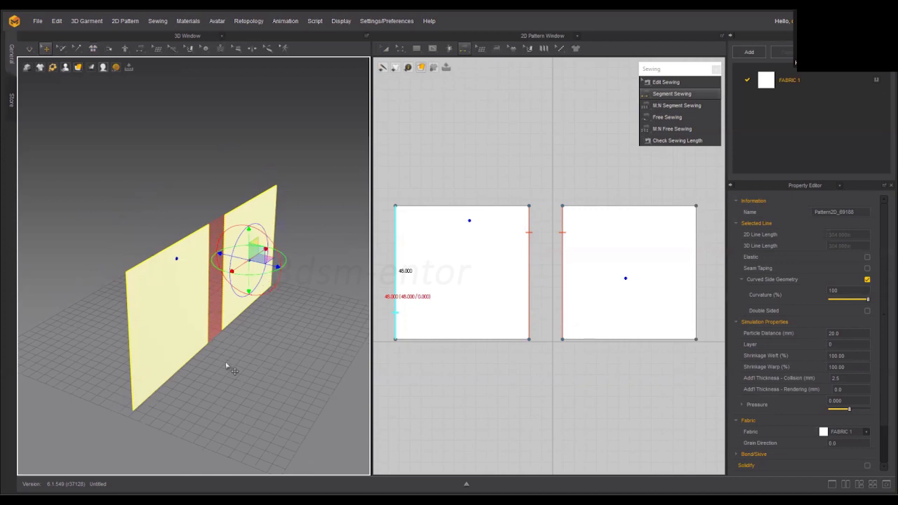
scroll(243, 351, up, 1)
middle_drag(243, 352, 220, 347)
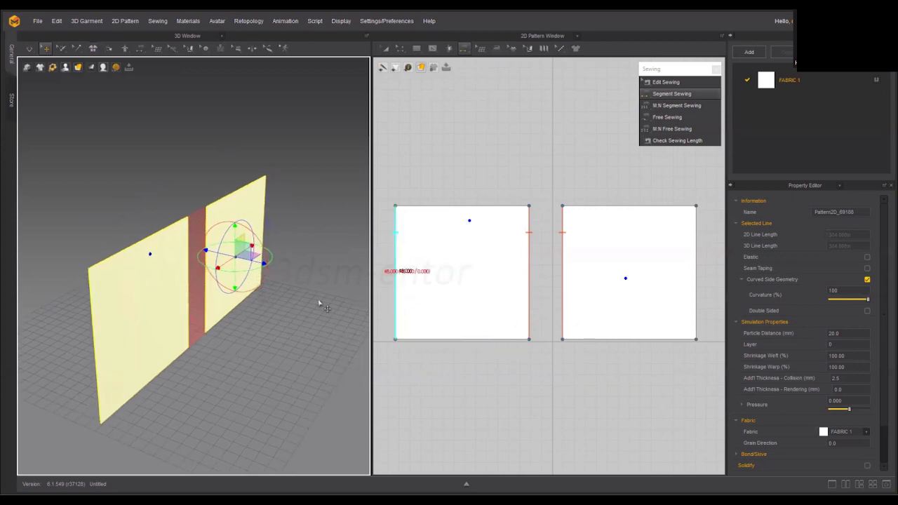
click(235, 391)
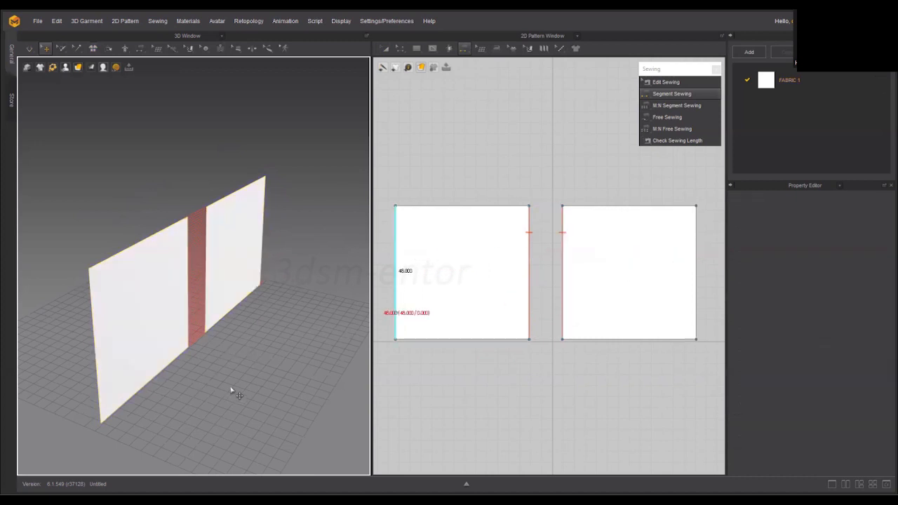
click(168, 306)
middle_drag(189, 320, 214, 343)
drag(215, 343, 15, 285)
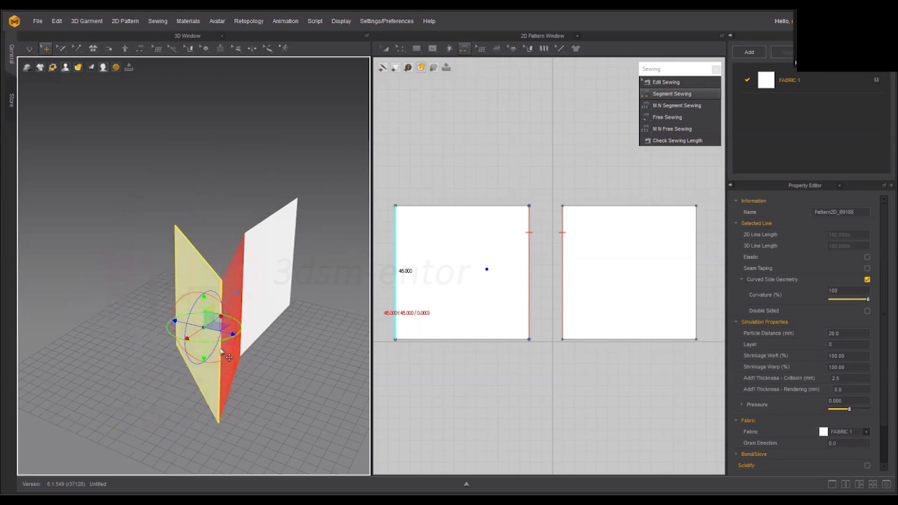
drag(201, 336, 144, 295)
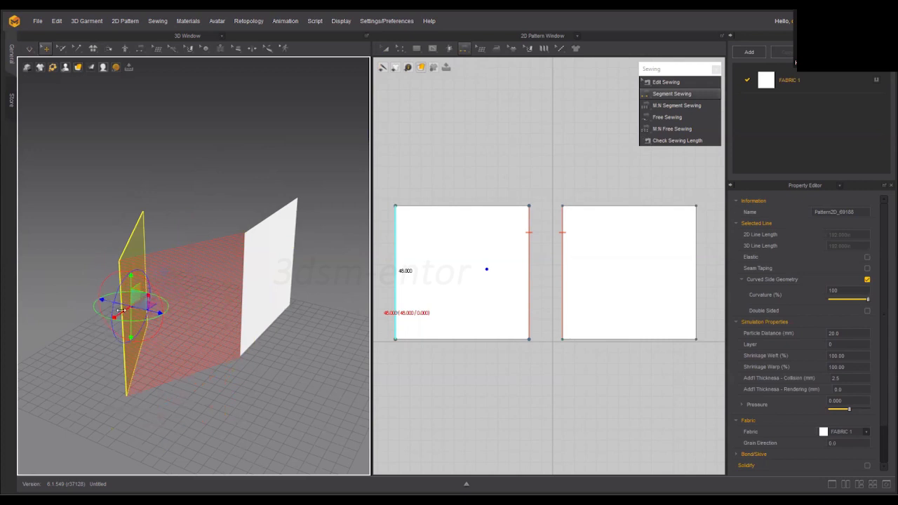
drag(121, 313, 181, 273)
right_drag(193, 347, 179, 311)
right_drag(244, 360, 267, 387)
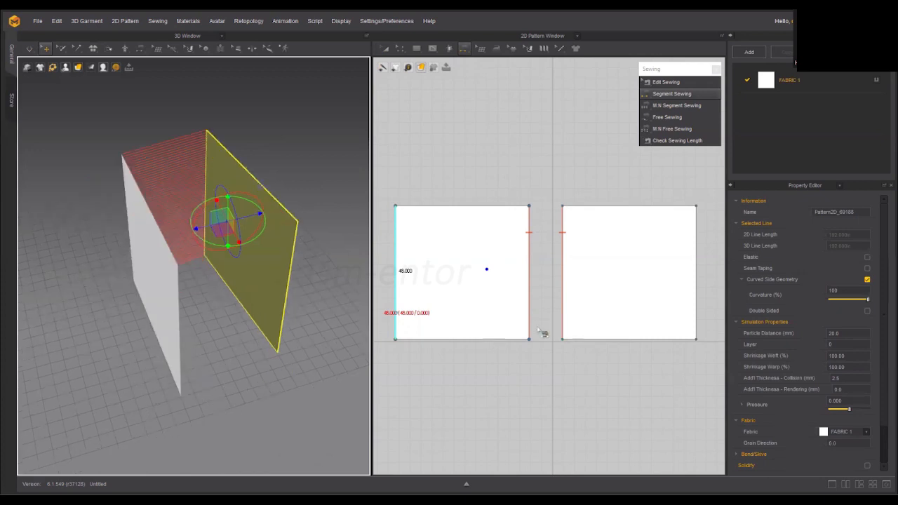
Join the open outer vertical edges of the two panels in 3D with Segment Sewing, keeping the seam direction uncrossed
click(565, 295)
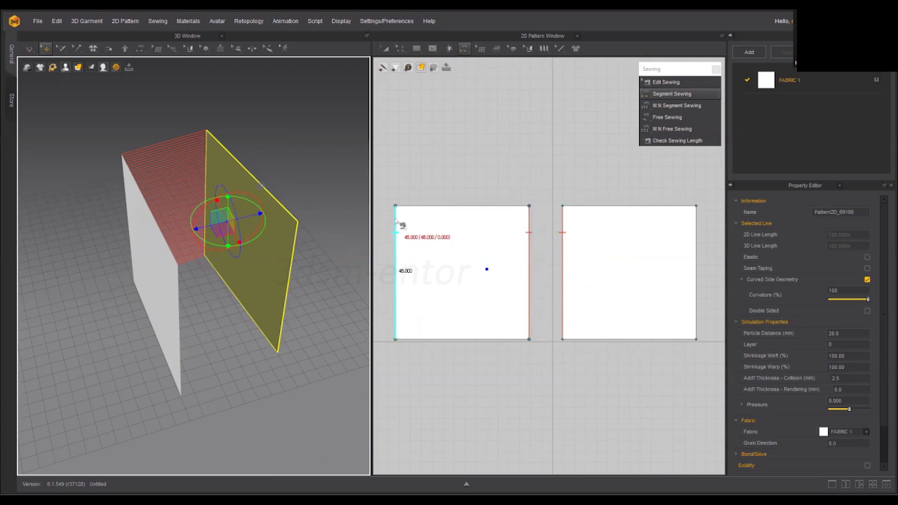
right_drag(482, 174, 503, 172)
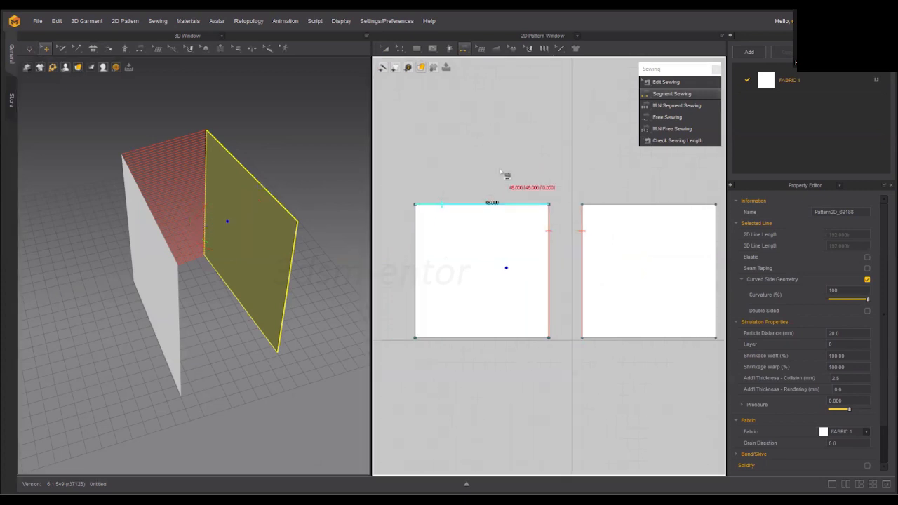
click(144, 50)
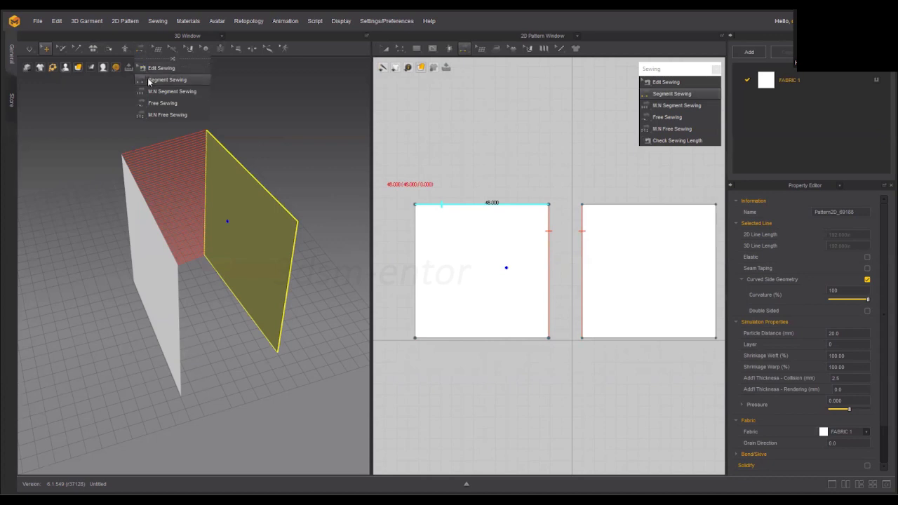
click(146, 80)
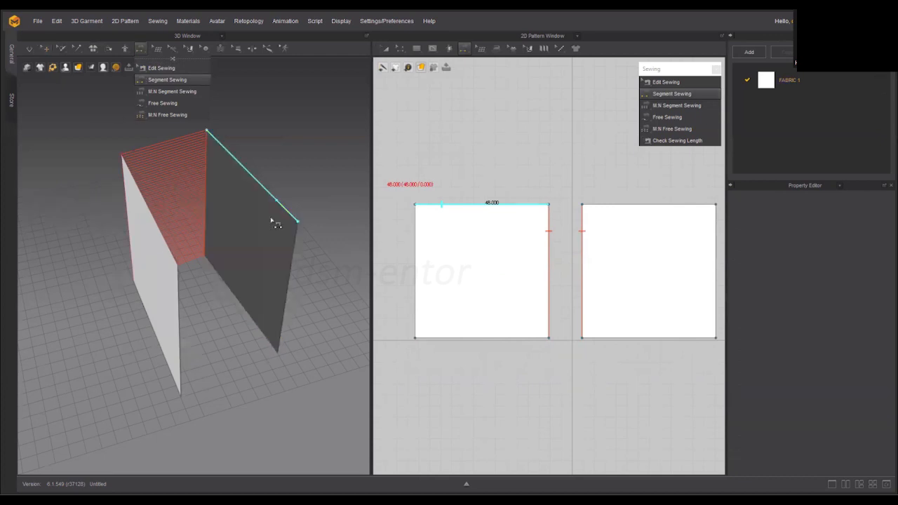
click(203, 146)
right_drag(197, 333, 236, 287)
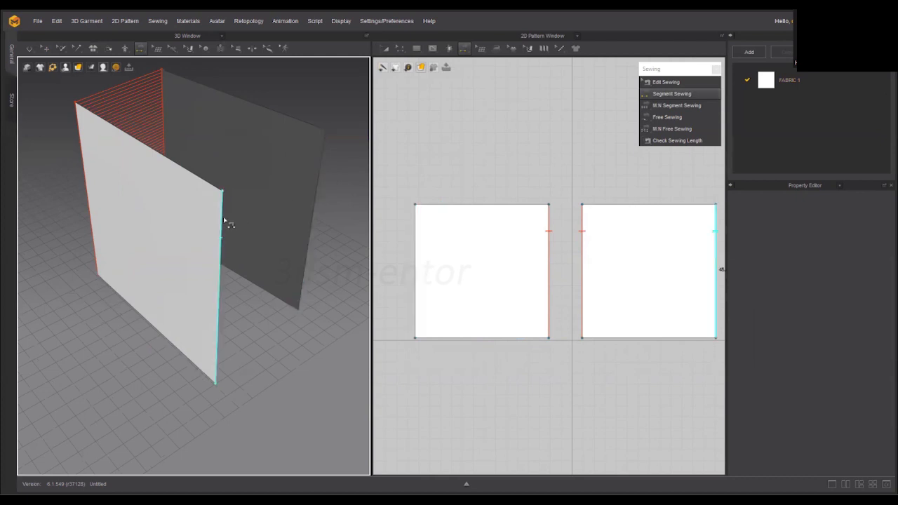
right_drag(292, 229, 312, 242)
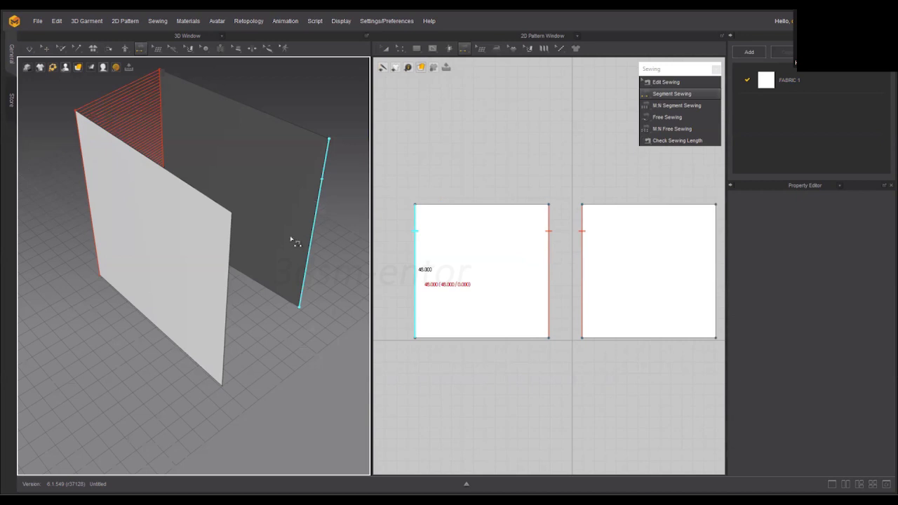
scroll(412, 258, down, 1)
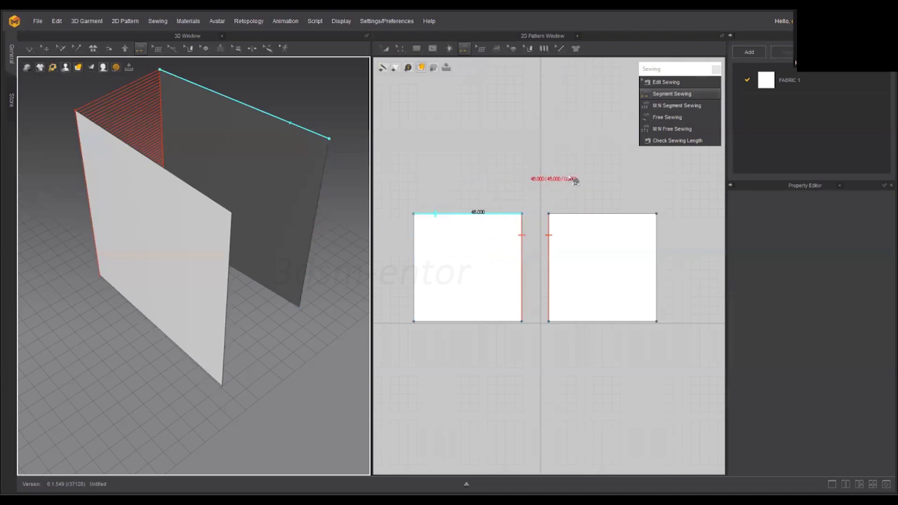
middle_drag(492, 265, 499, 244)
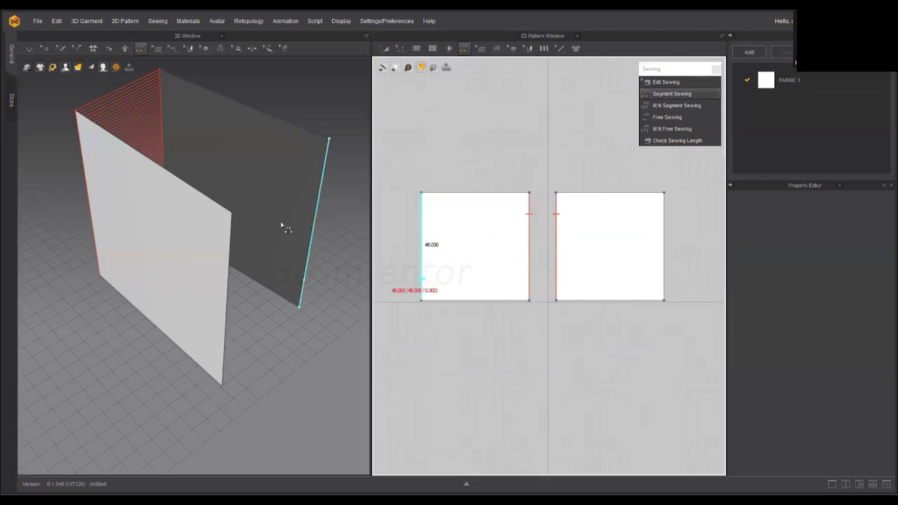
click(324, 175)
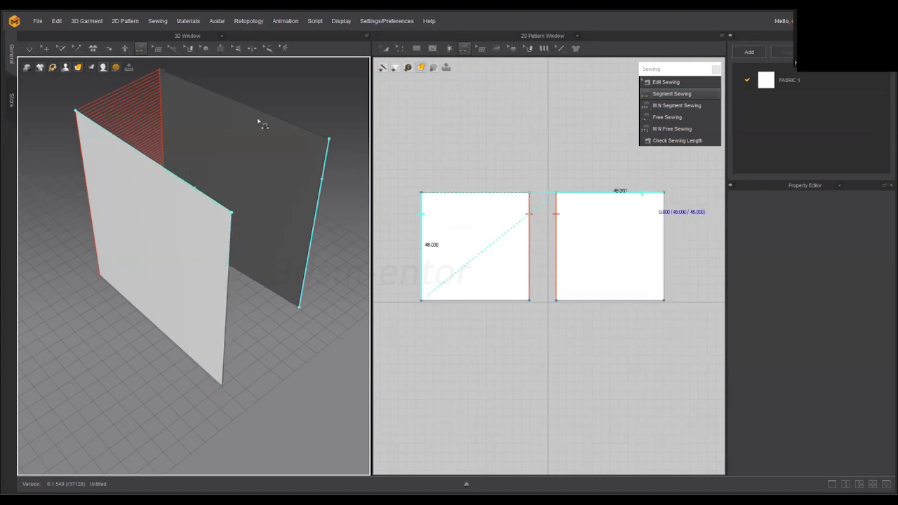
click(237, 241)
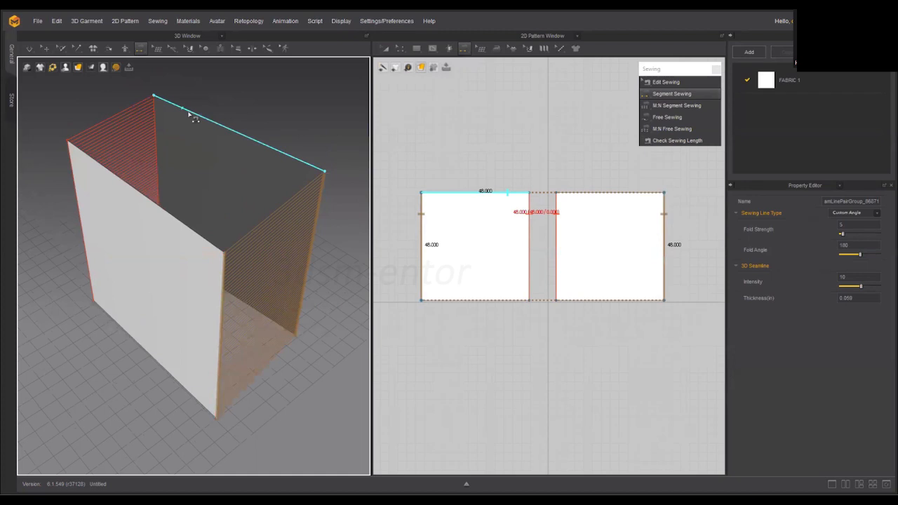
Sew the top edges of the two panels together with a crossed seam direction, and delete that seam
click(193, 118)
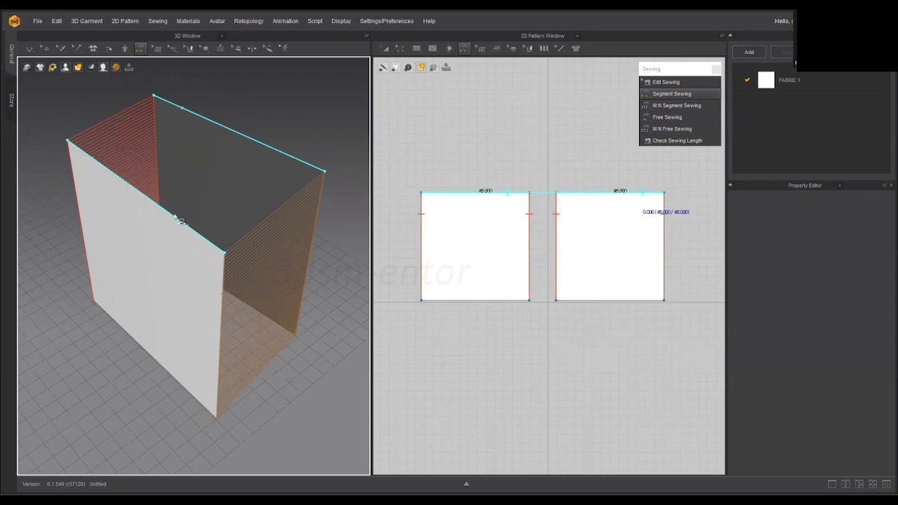
right_drag(177, 215, 248, 235)
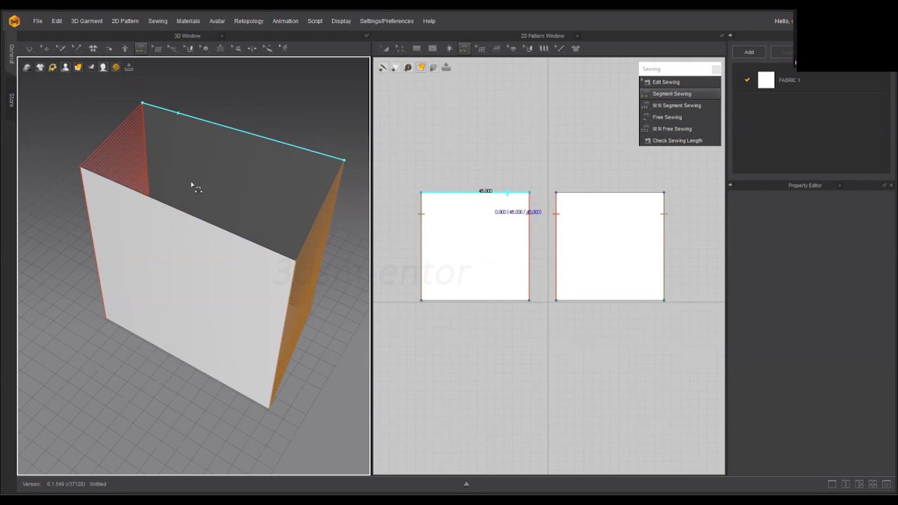
click(265, 249)
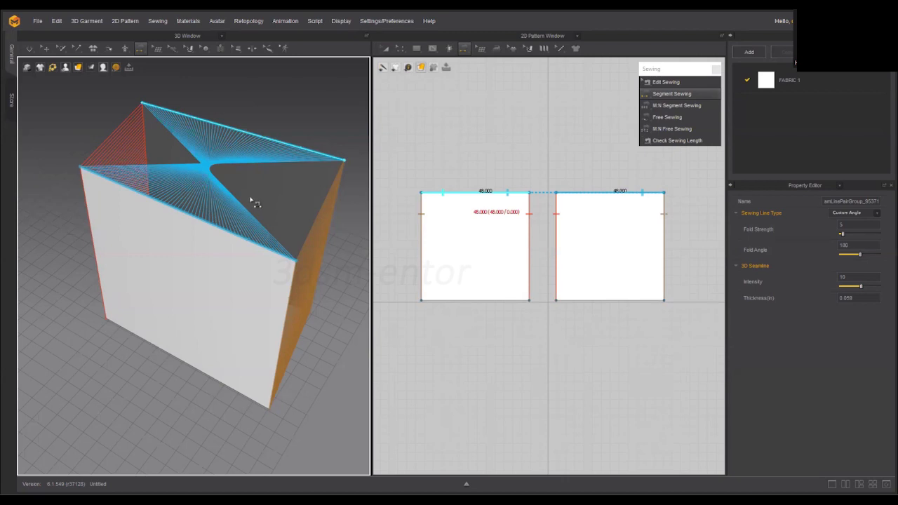
middle_drag(250, 198, 245, 205)
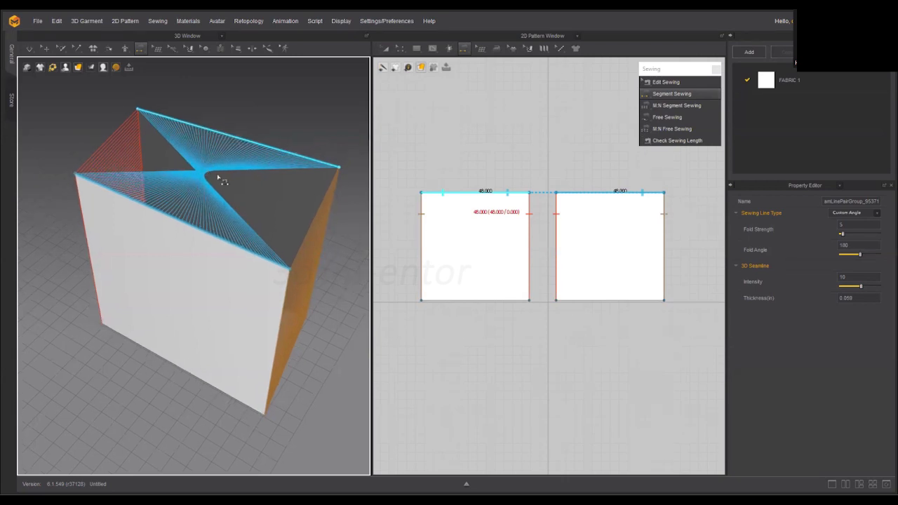
key(Delete)
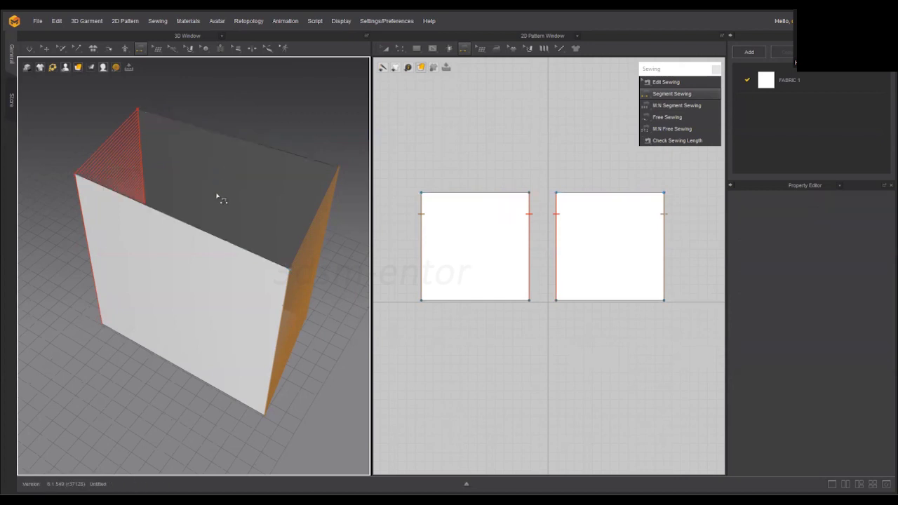
Sew the two top edges with a crossed seam direction and uncross the seam with Reverse Sewing in Edit Sewing
click(219, 135)
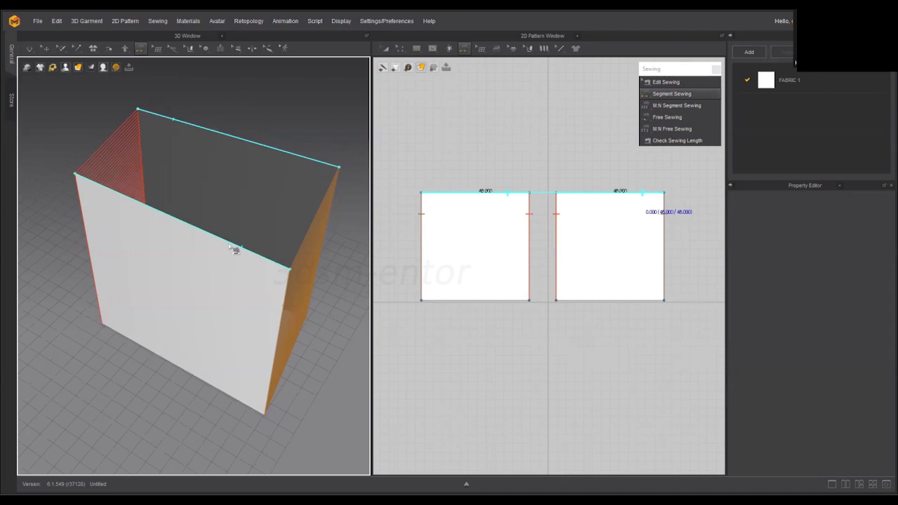
click(234, 250)
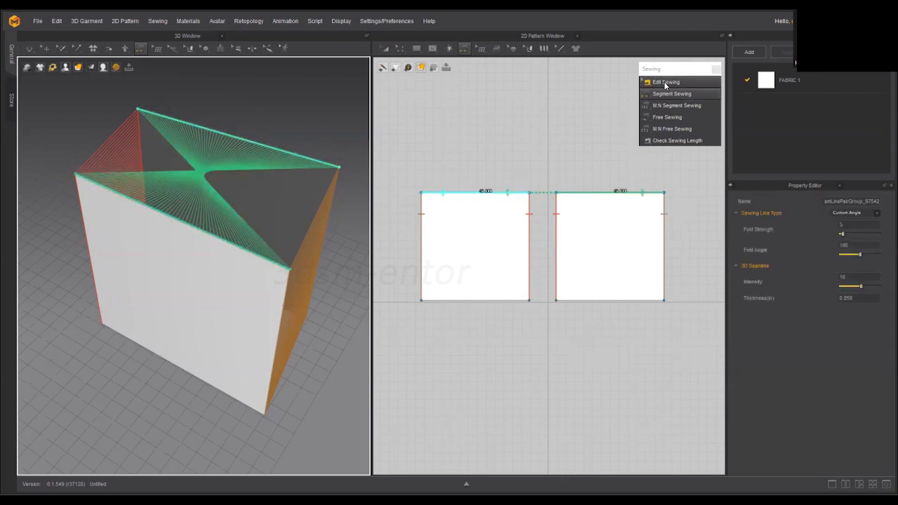
click(666, 83)
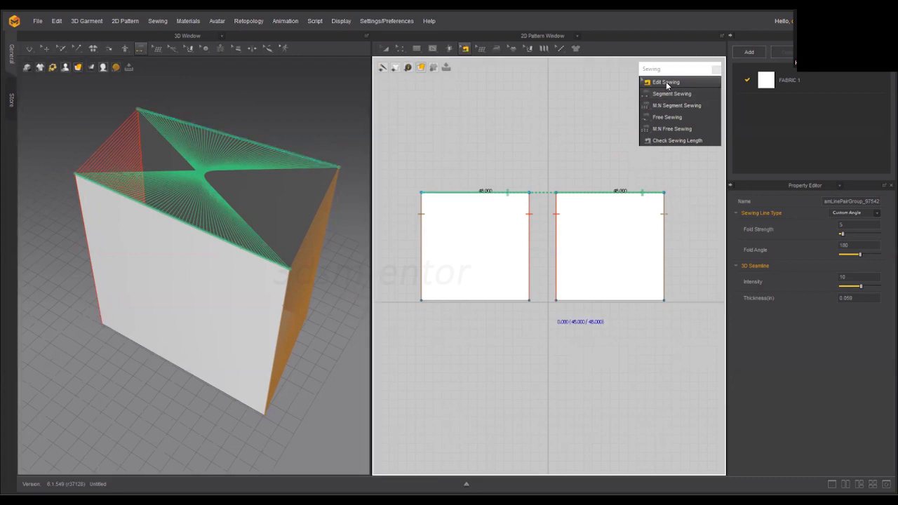
right_click(480, 194)
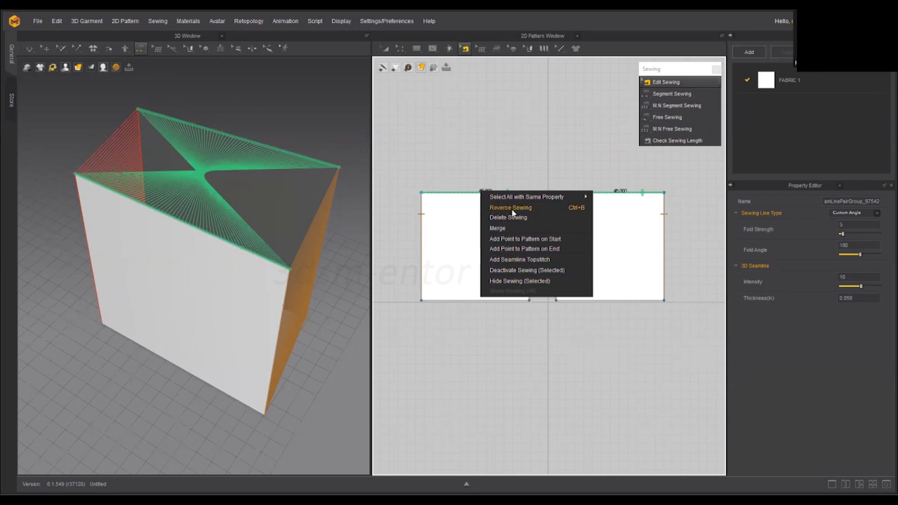
click(575, 209)
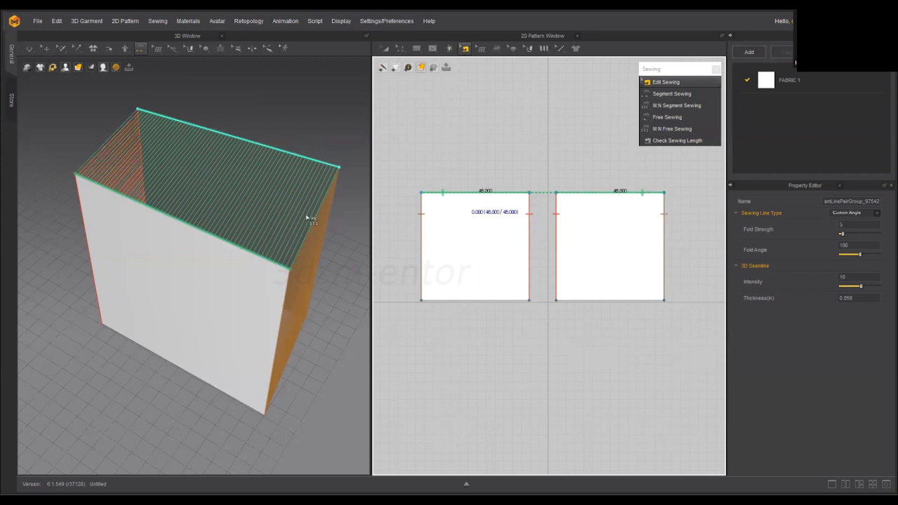
Join the bottom edges of the two panels with Segment Sewing, keeping the seam direction uncrossed
key(n)
right_drag(234, 305, 193, 284)
right_drag(161, 223, 196, 183)
middle_drag(191, 178, 100, 163)
click(191, 180)
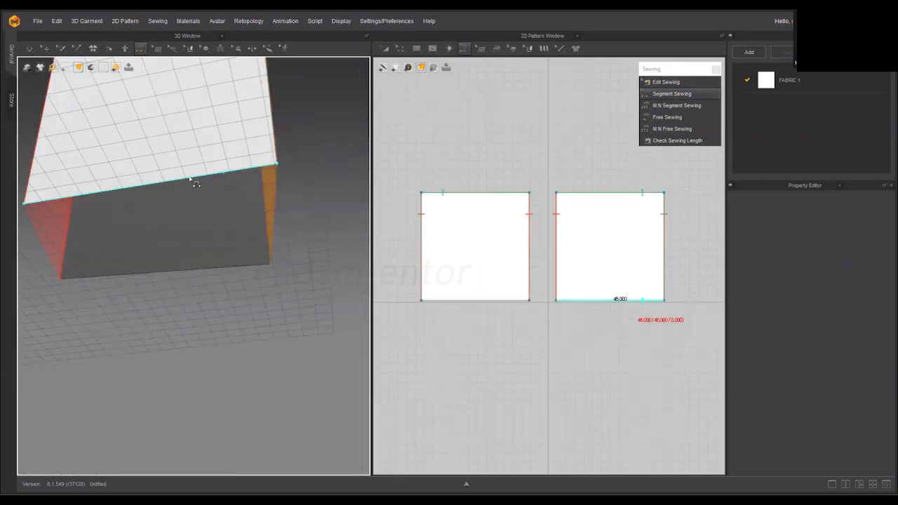
click(240, 270)
mouse_move(193, 264)
right_down()
mouse_move(151, 313)
mouse_move(227, 269)
mouse_move(183, 274)
mouse_move(152, 187)
mouse_move(200, 191)
mouse_move(153, 270)
mouse_move(205, 287)
mouse_move(198, 281)
right_up()
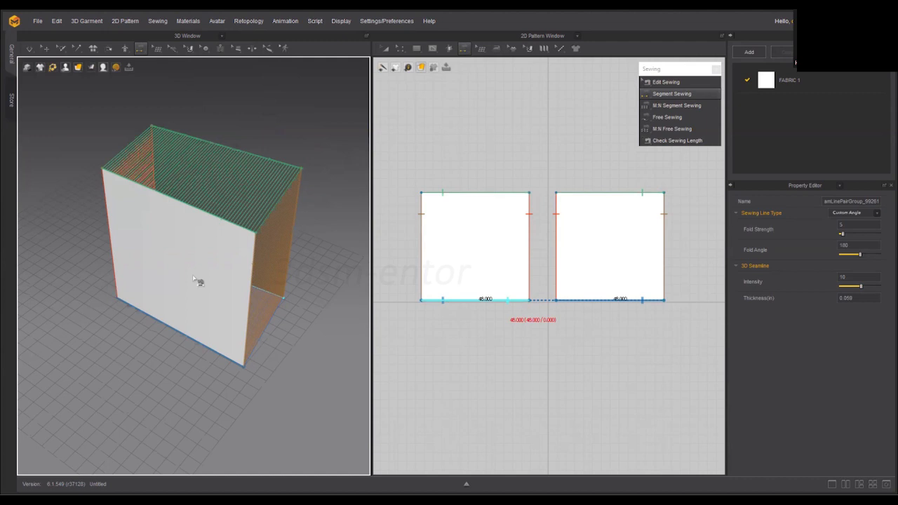
Simulate the fully sewn panels and pull the cloth by its corners to test and inspect the closed seams
key(space)
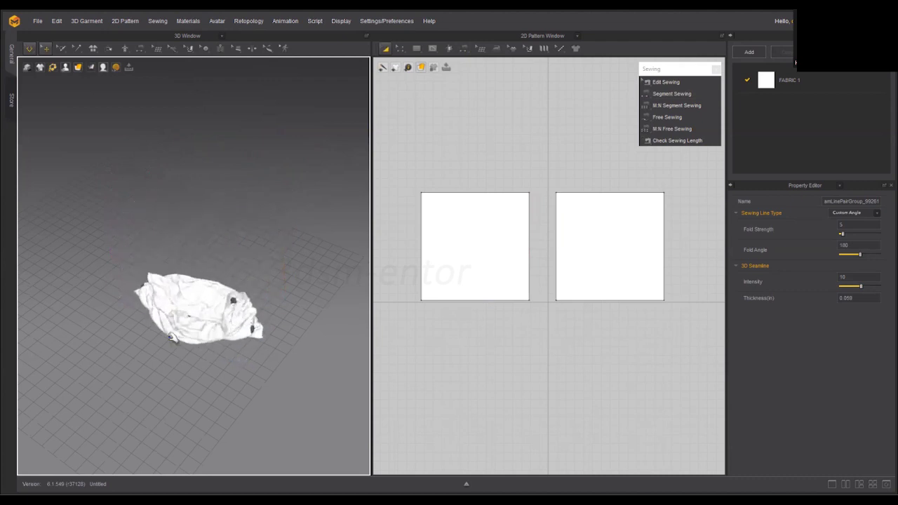
drag(158, 290, 274, 315)
drag(187, 223, 142, 404)
drag(158, 190, 259, 207)
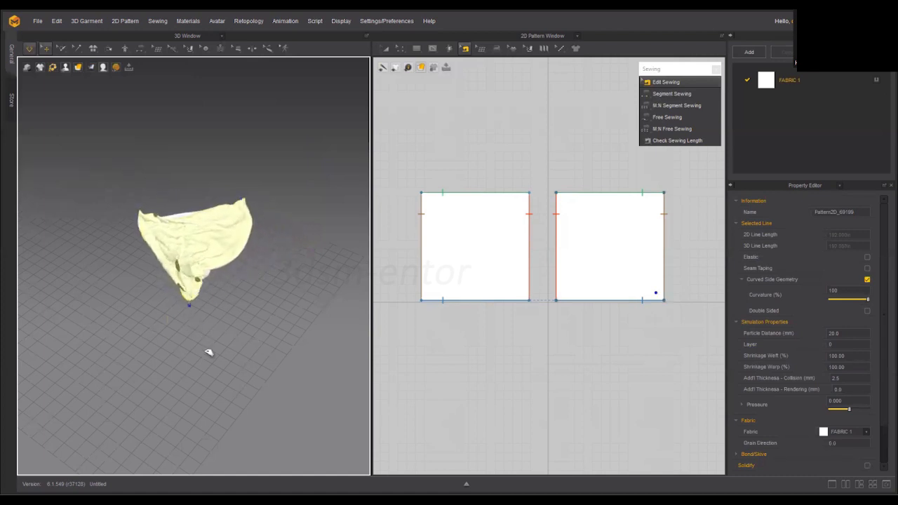
drag(117, 220, 193, 250)
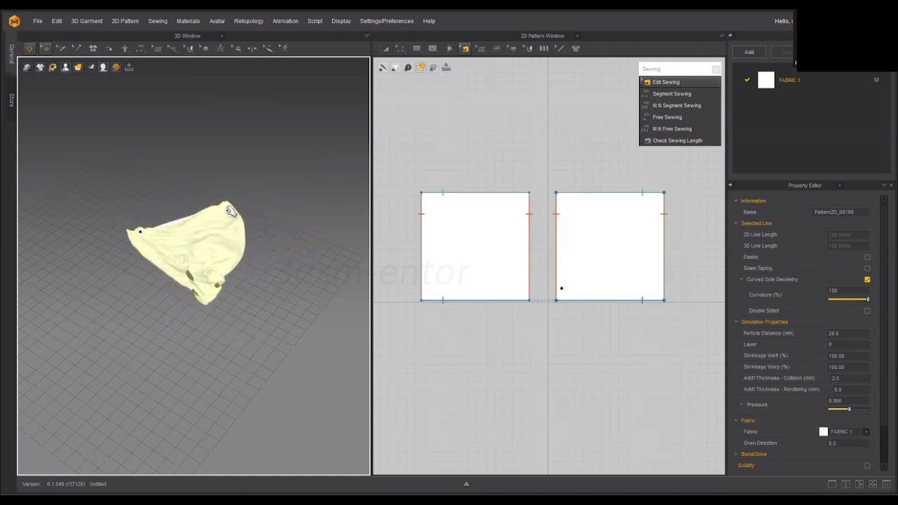
scroll(187, 248, down, 3)
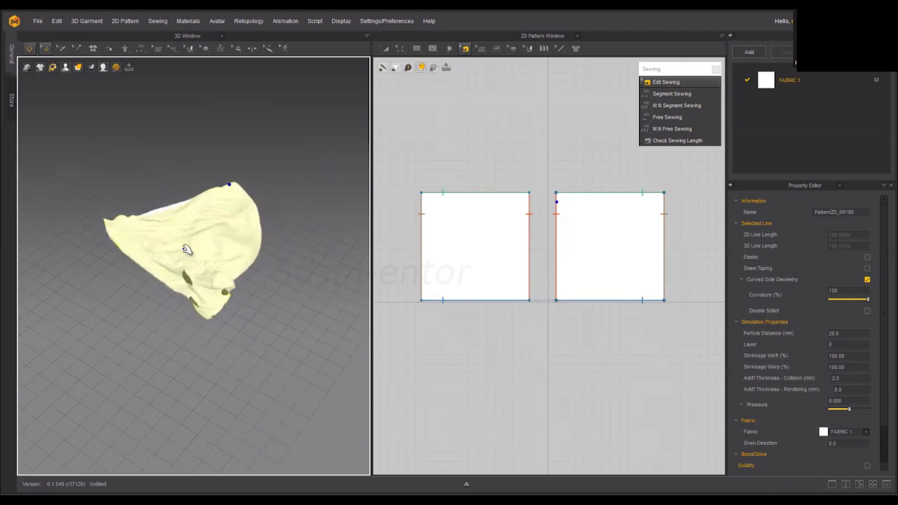
right_drag(186, 248, 215, 262)
middle_drag(215, 262, 163, 284)
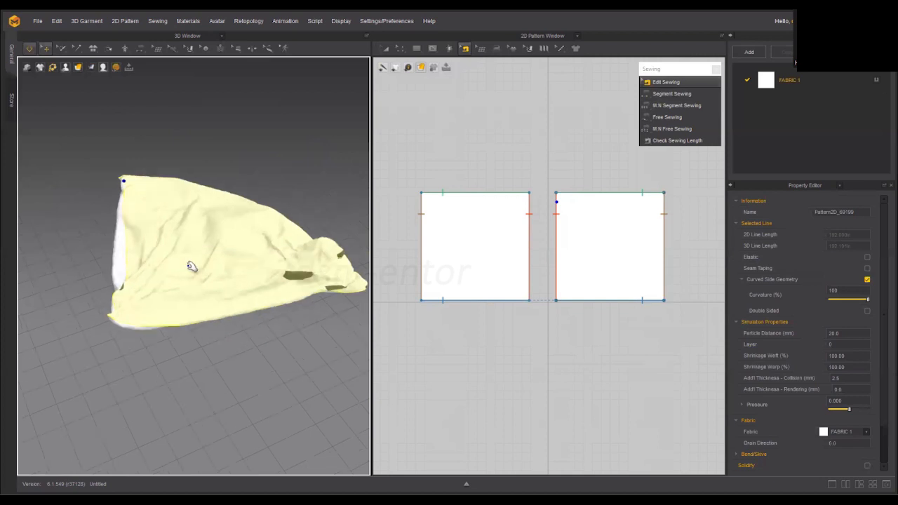
mouse_move(190, 268)
right_down()
mouse_move(247, 253)
mouse_move(203, 238)
mouse_move(183, 260)
mouse_move(105, 265)
mouse_move(198, 273)
right_up()
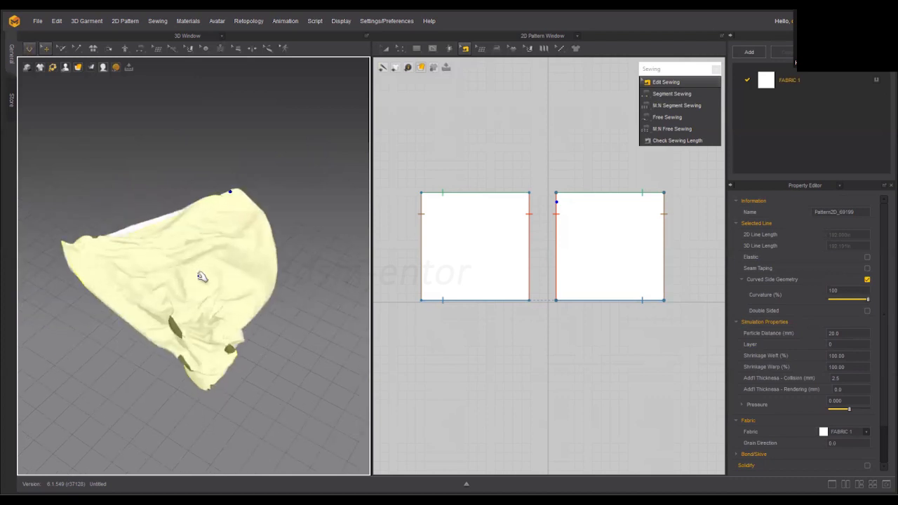
key(space)
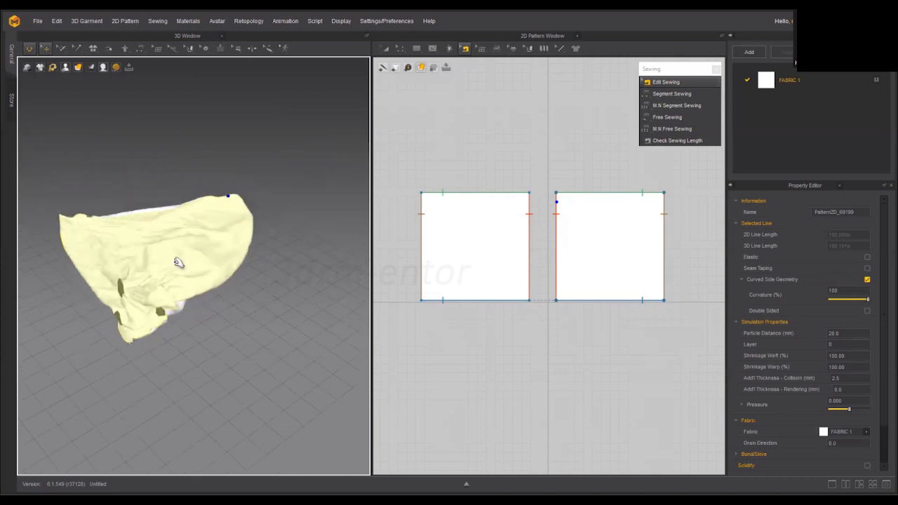
Select both sewn square panels together and set their Pressure to 5
right_drag(178, 263, 224, 273)
key(space)
key(space)
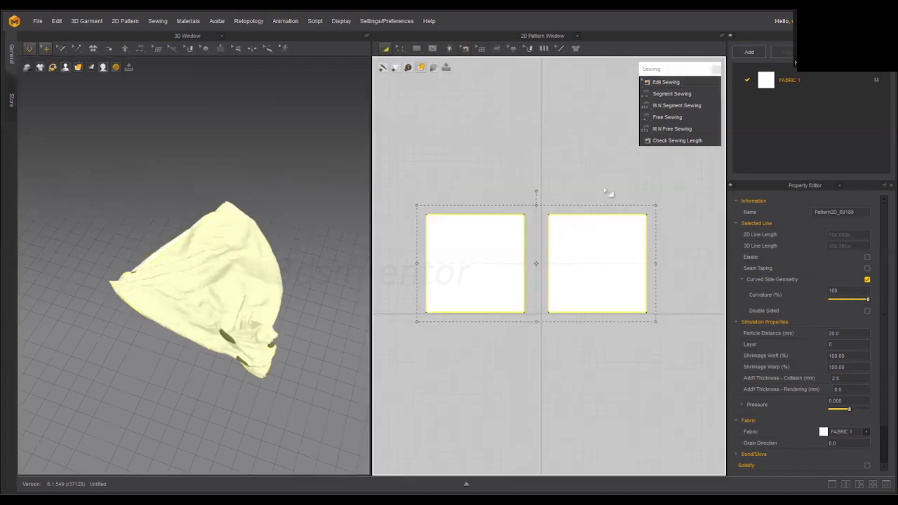
click(607, 192)
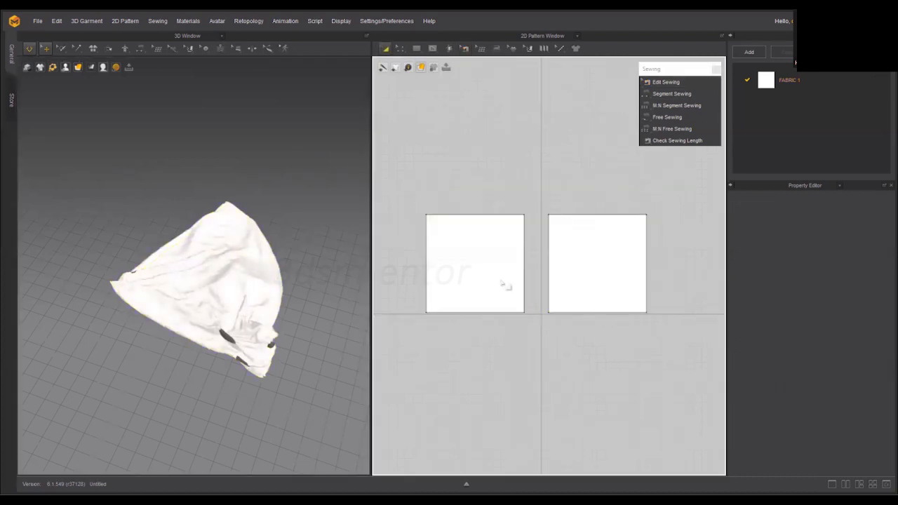
drag(465, 227, 605, 297)
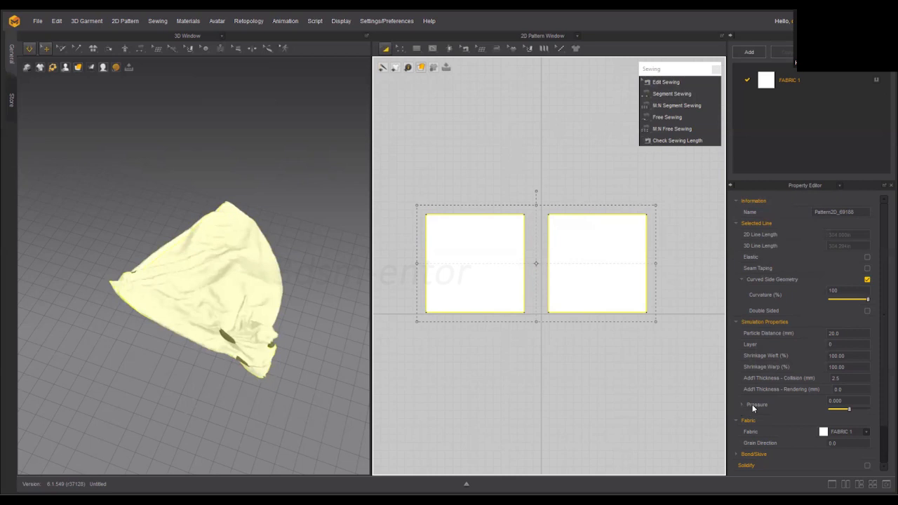
click(836, 400)
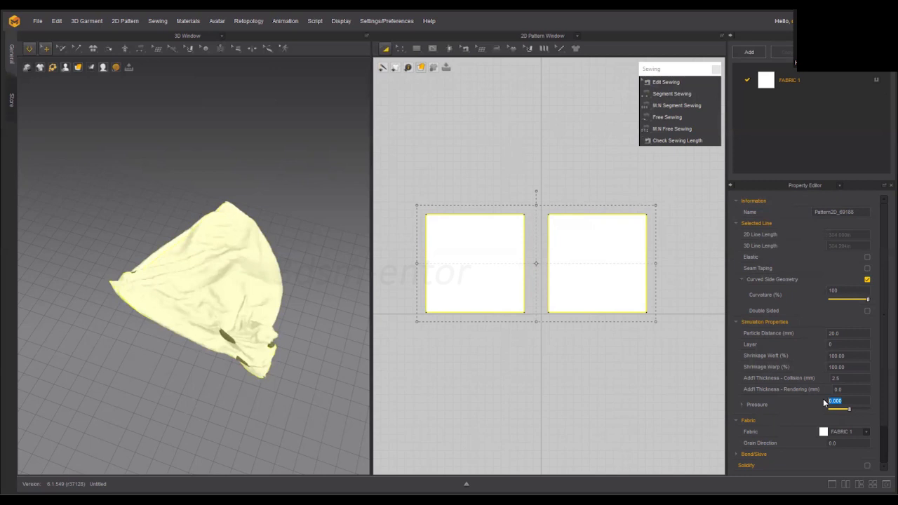
text(5)
key(Return)
Examine the inflated cushion's seams and corners from several angles in the simulation
right_drag(249, 293, 208, 295)
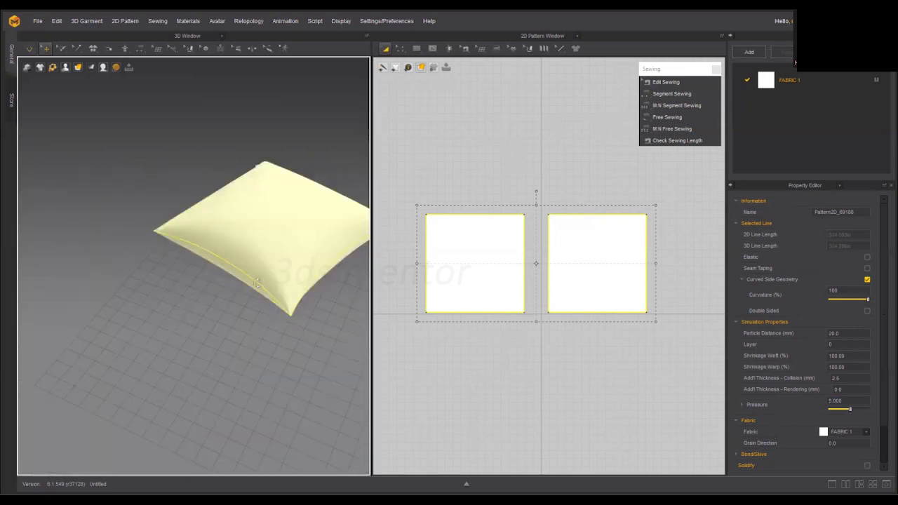
right_drag(257, 280, 243, 236)
right_drag(227, 312, 150, 352)
right_drag(204, 360, 184, 326)
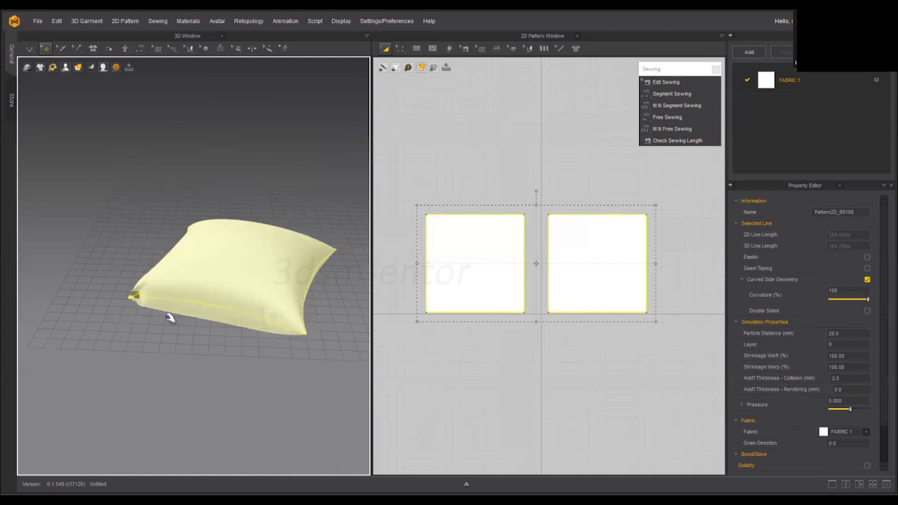